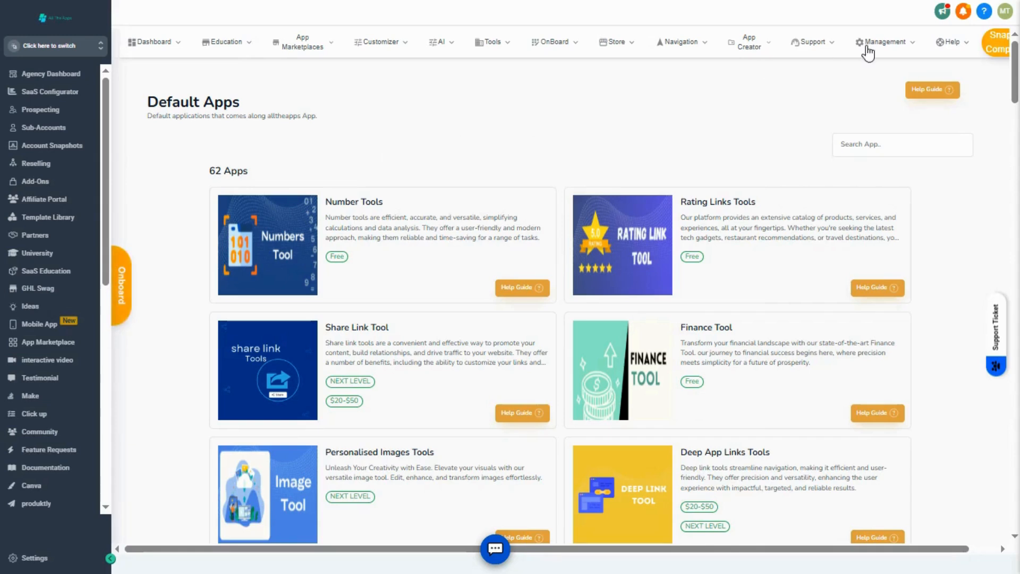
Start a new snapshot in the snapshot management area and enter a person's name as the snapshot name.
click(891, 49)
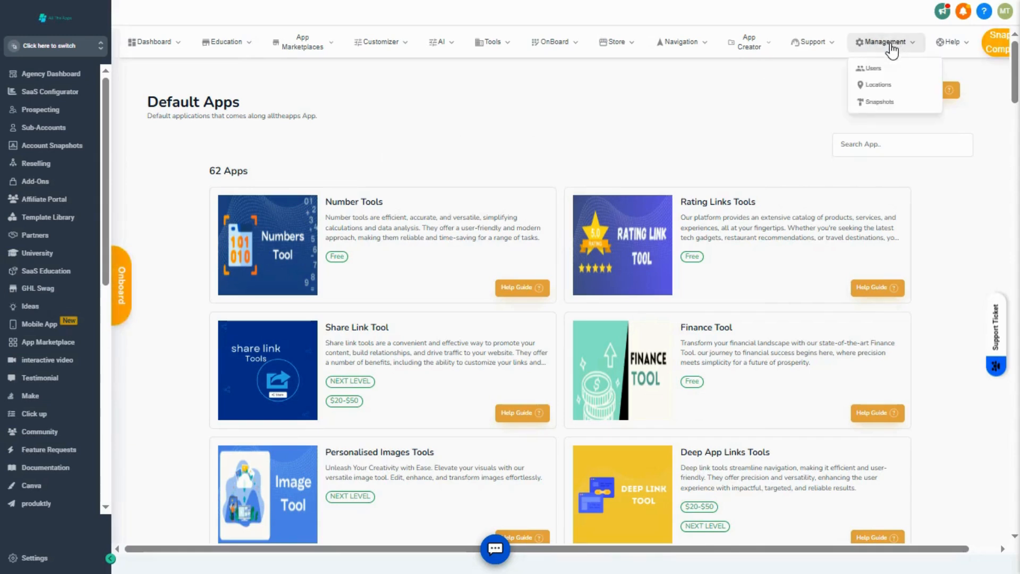
click(877, 102)
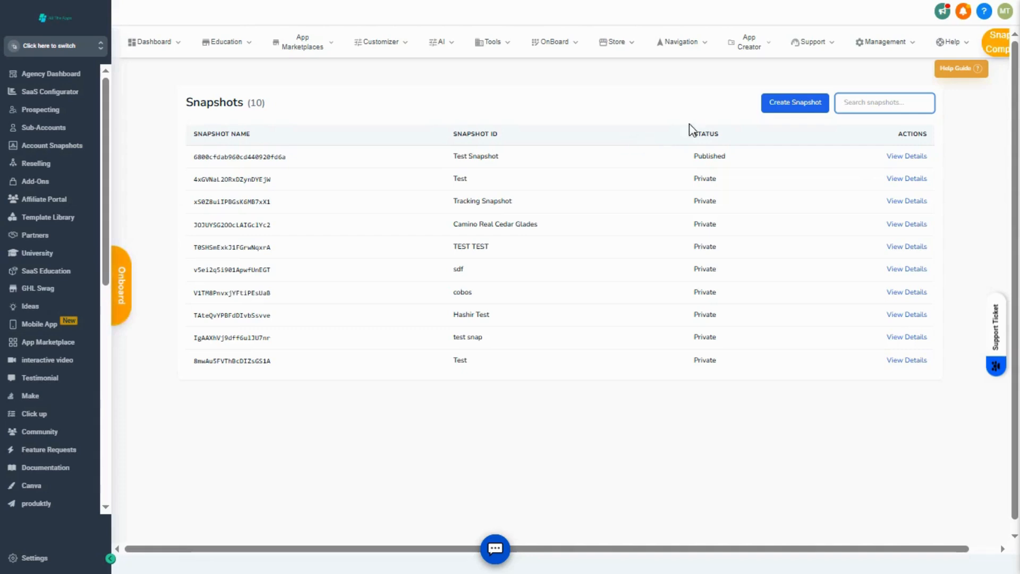
click(786, 104)
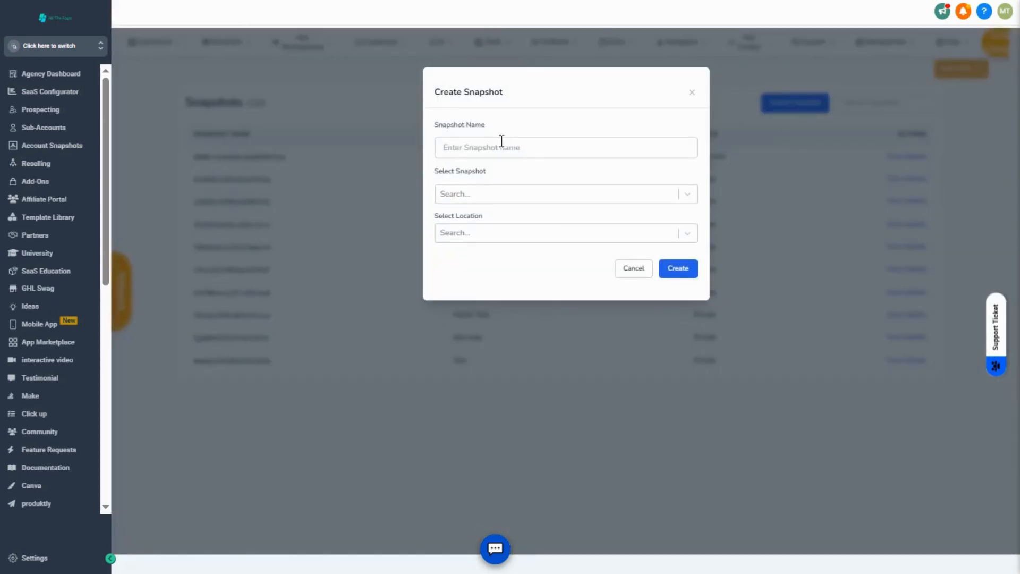
click(500, 146)
text(Mubasar)
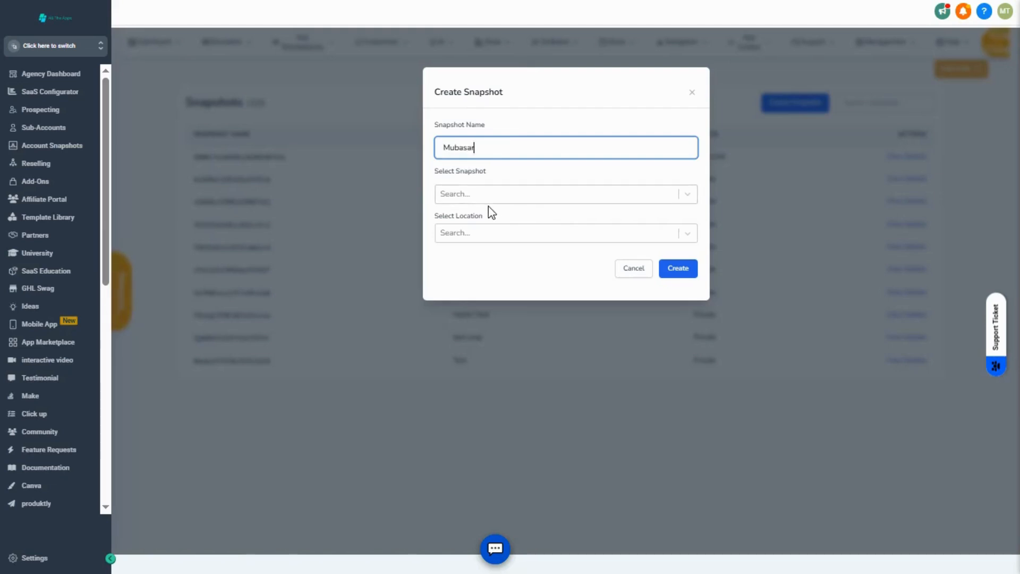
Choose Fencing Transfer as the snapshot and Agency Analytics as the location, and create the snapshot.
click(483, 200)
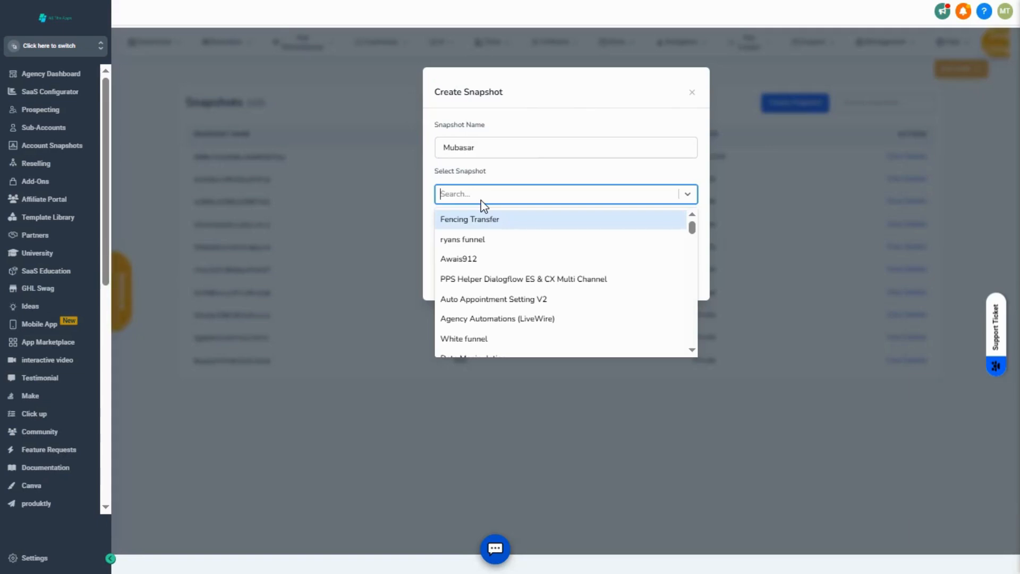
click(524, 219)
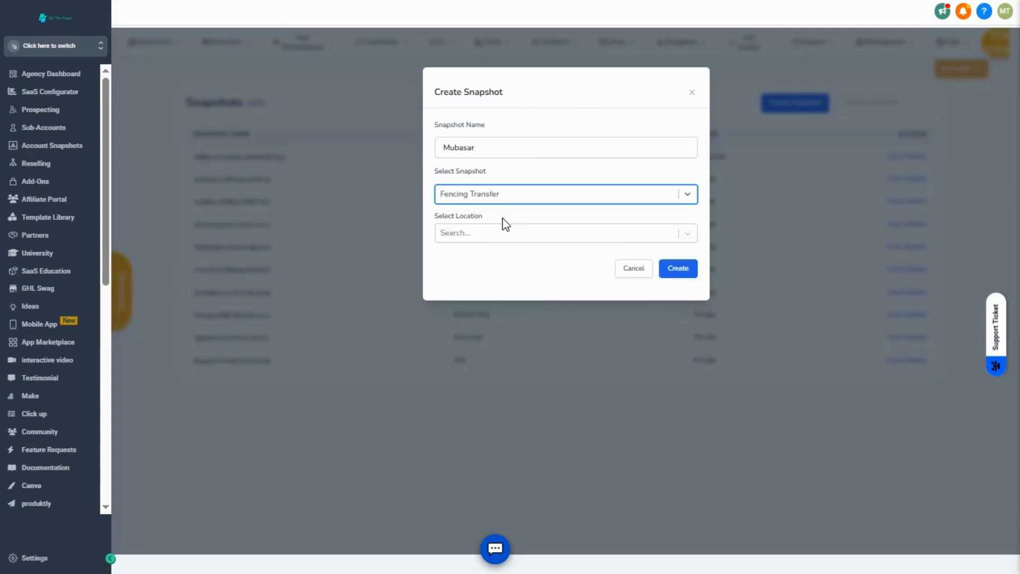
click(494, 234)
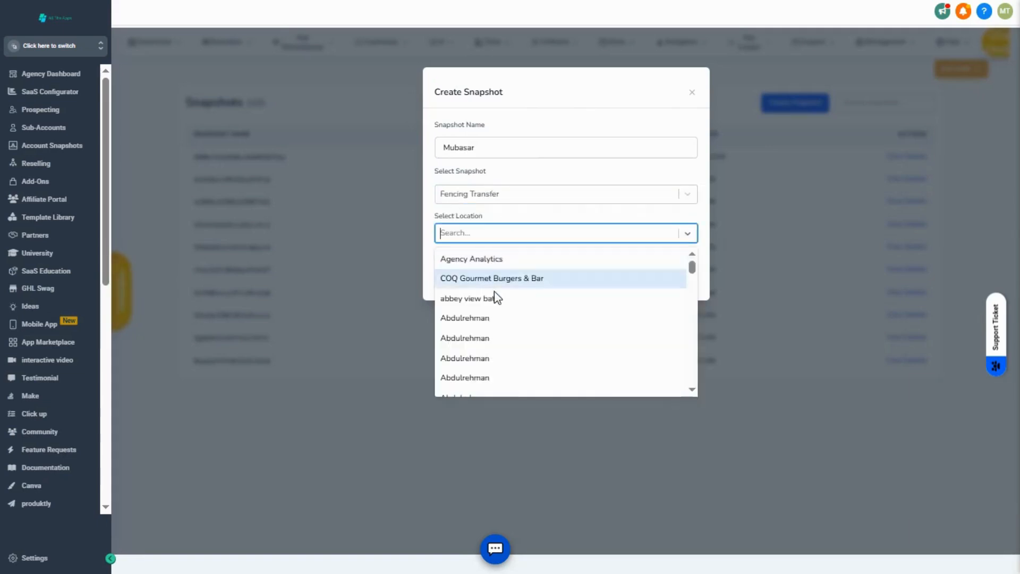
click(483, 259)
click(684, 276)
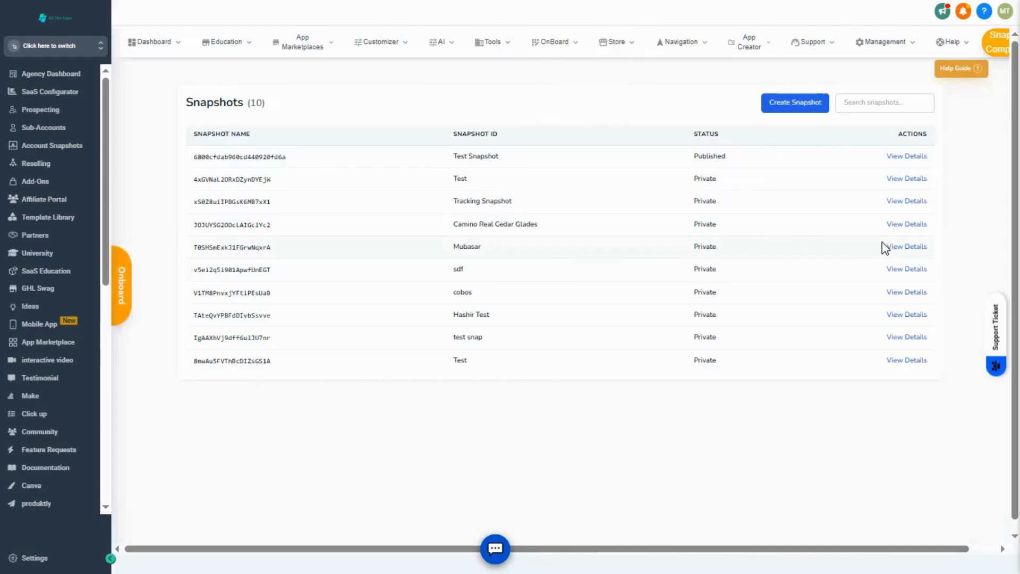
Open the new snapshot's details and clear the 13 FEB - ZILLOW, 13th Feb Zillow and Auto Missed Call Text-Back (Accepted Quotes) workflow descriptions.
click(900, 246)
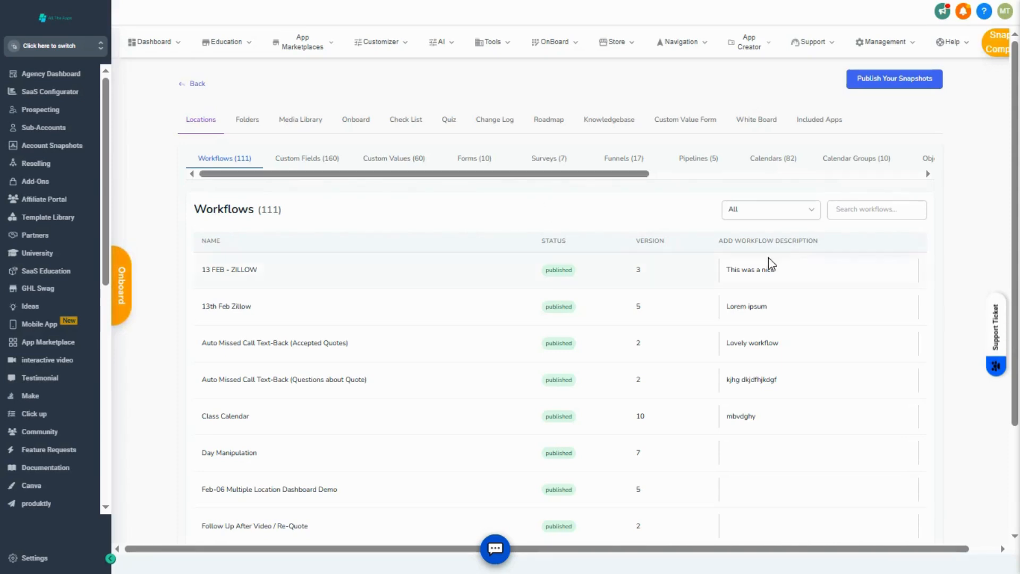
click(795, 274)
key(ctrl+a)
key(BackSpace)
click(781, 309)
key(ctrl+a)
key(BackSpace)
click(797, 338)
key(ctrl+a)
key(BackSpace)
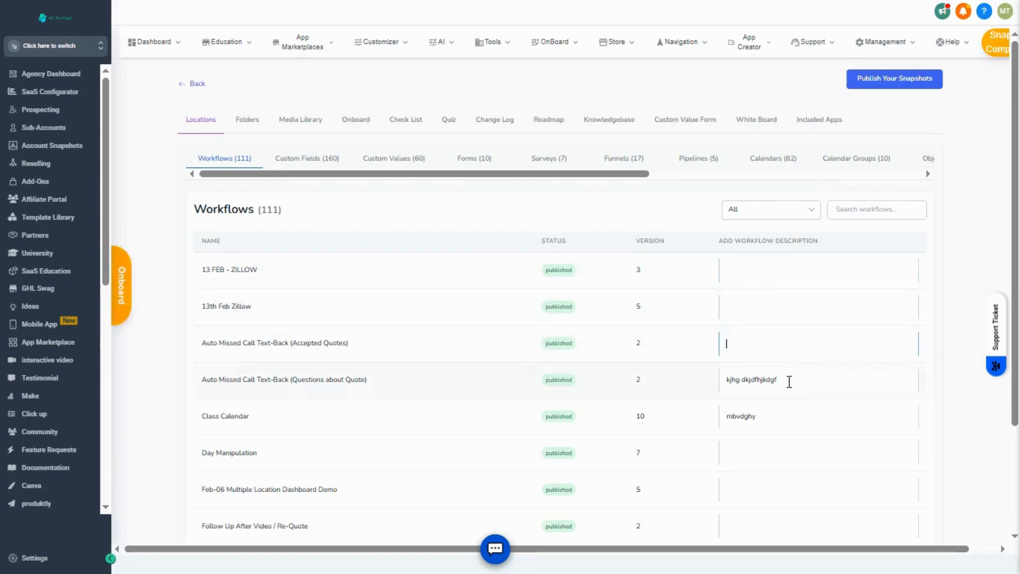
Clear the Auto Missed Call Text-Back (Questions about Quote) and Class Calendar descriptions, and describe 13 FEB - ZILLOW as "This works like this".
click(788, 380)
key(ctrl+a)
key(BackSpace)
click(766, 420)
key(ctrl+a)
key(BackSpace)
click(764, 260)
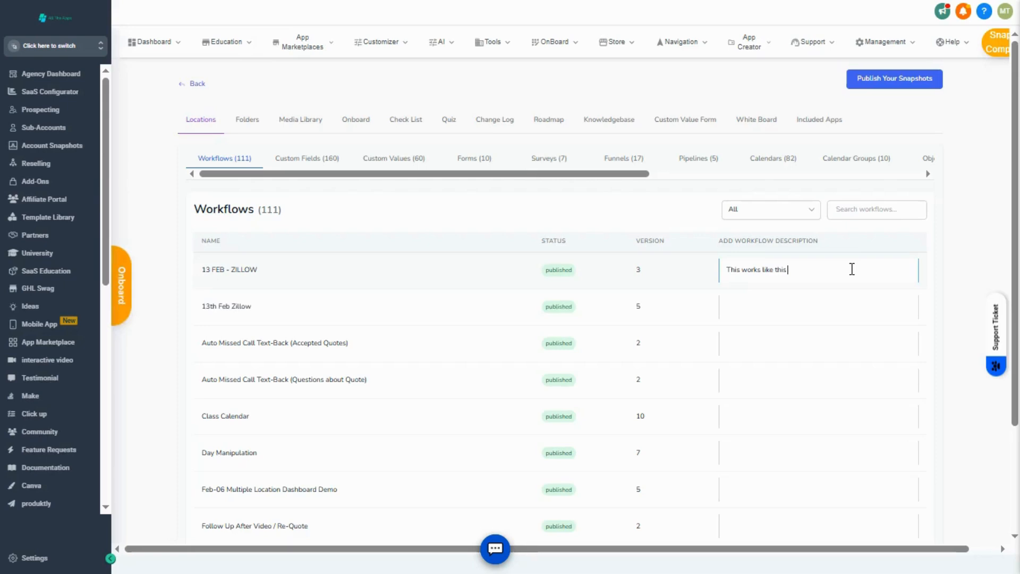
Review the snapshot's custom fields and custom values together with their description columns.
click(303, 159)
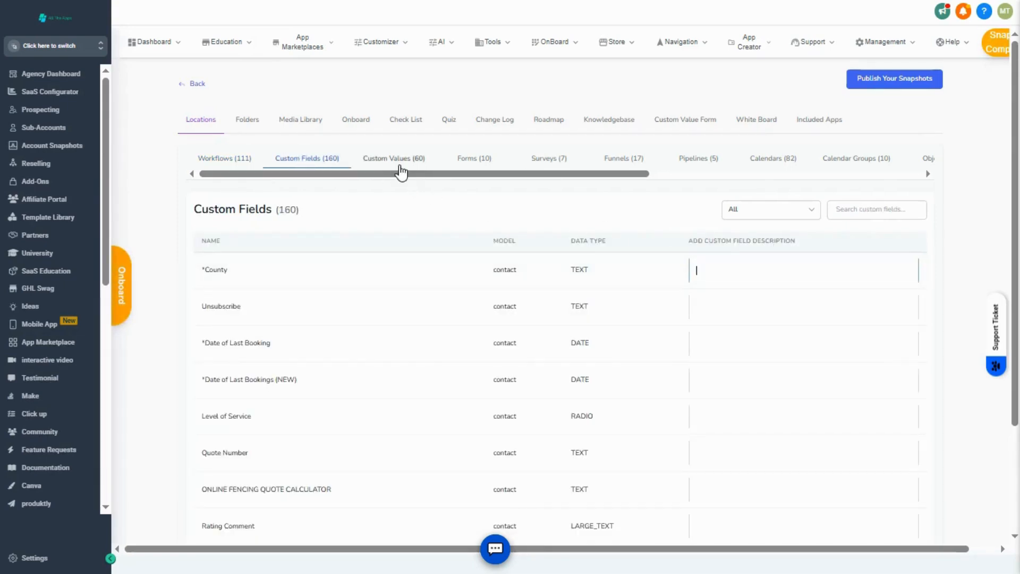
scroll(587, 301, down, 3)
scroll(558, 280, up, 3)
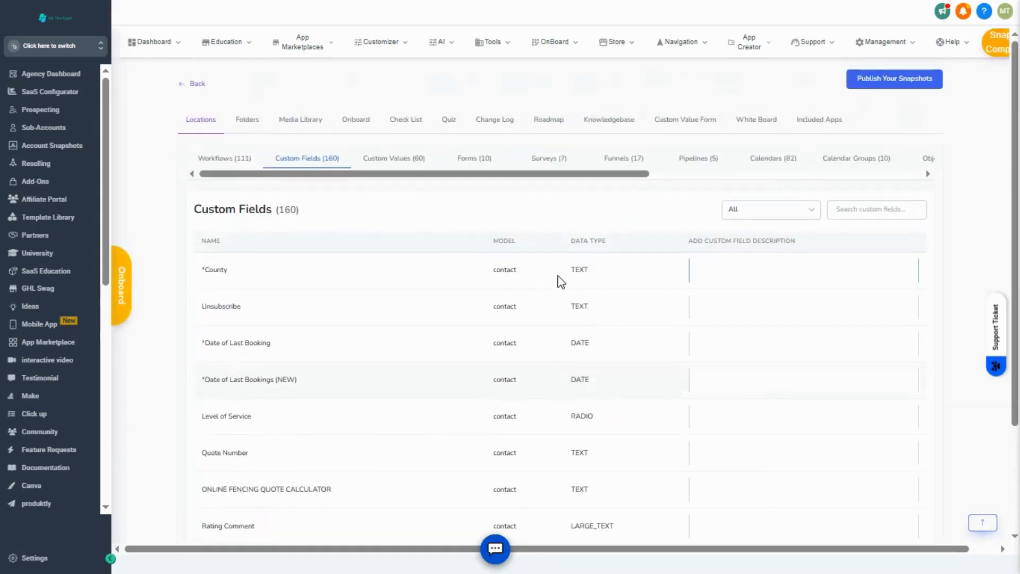
click(389, 158)
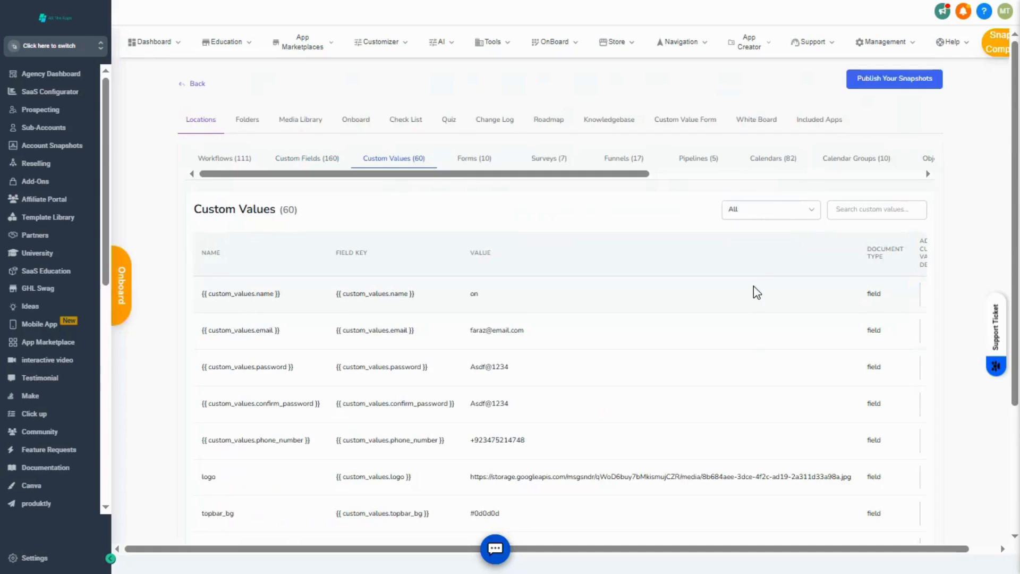
scroll(753, 288, down, 3)
scroll(757, 292, up, 3)
Clear the description of the first Negative Experience form in the snapshot's forms list.
click(468, 158)
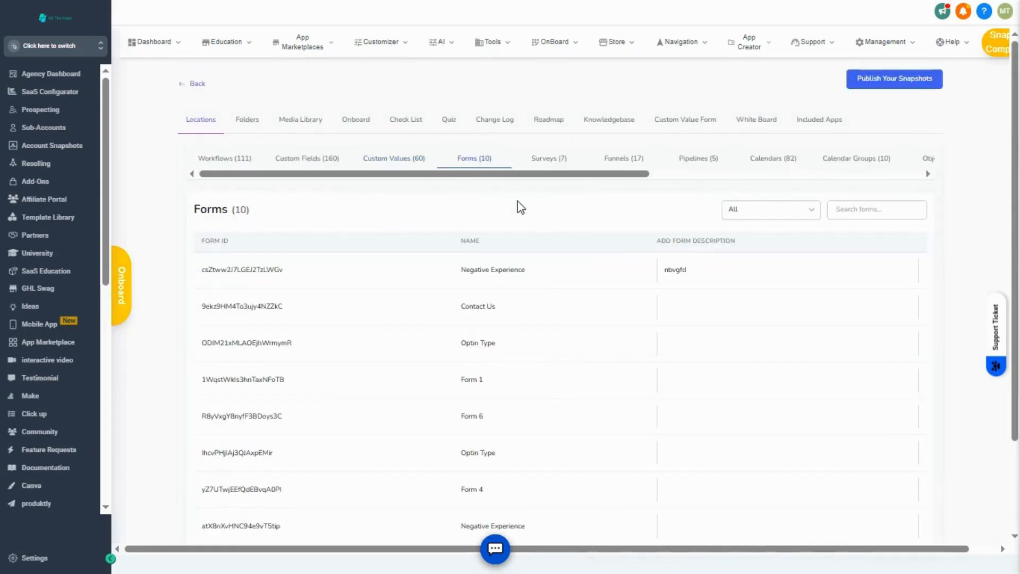
click(758, 266)
key(BackSpace)
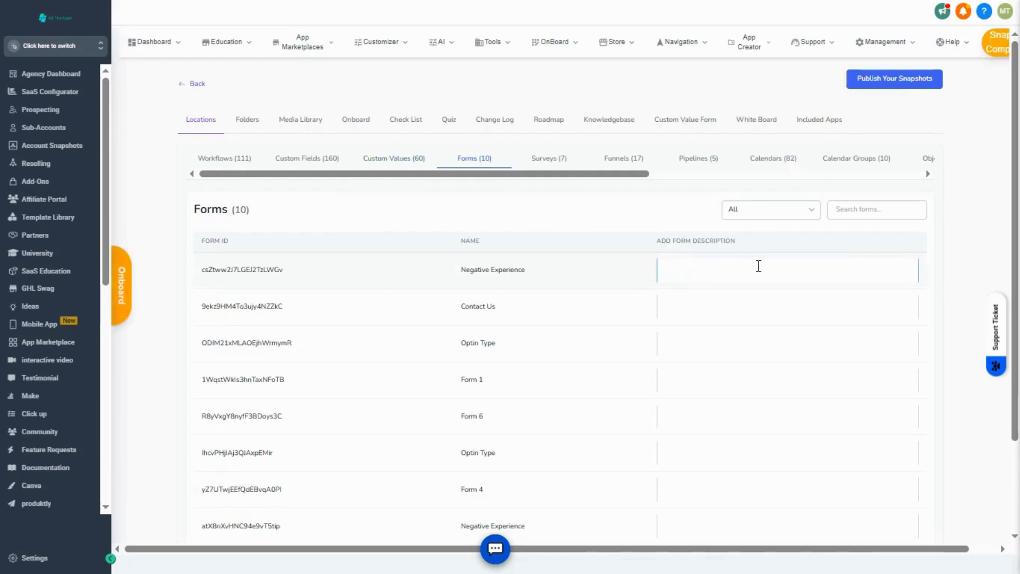
View the surveys, and clear the descriptions of the class calendar and DAY BY DAY funnels.
click(540, 159)
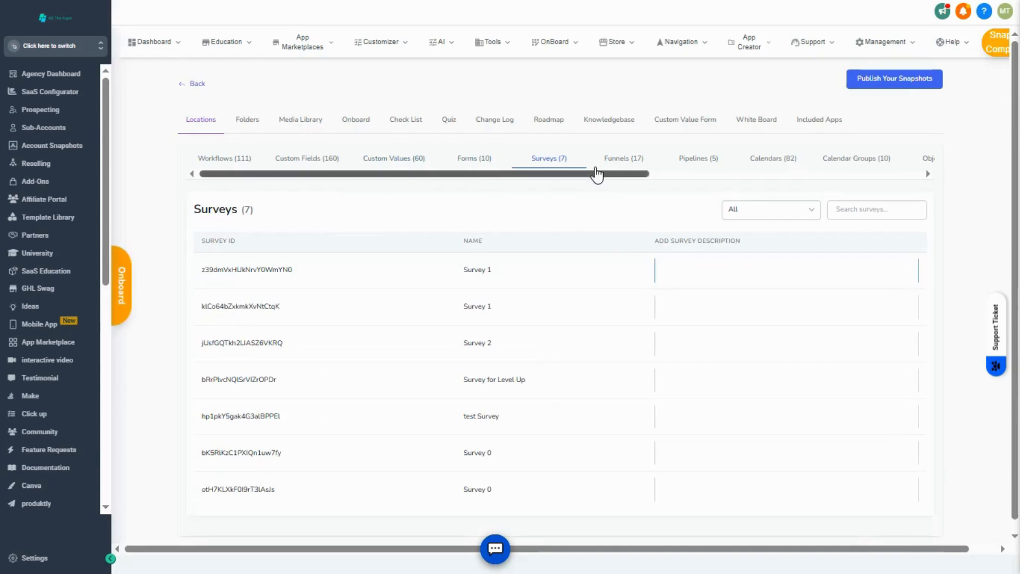
click(614, 162)
click(813, 276)
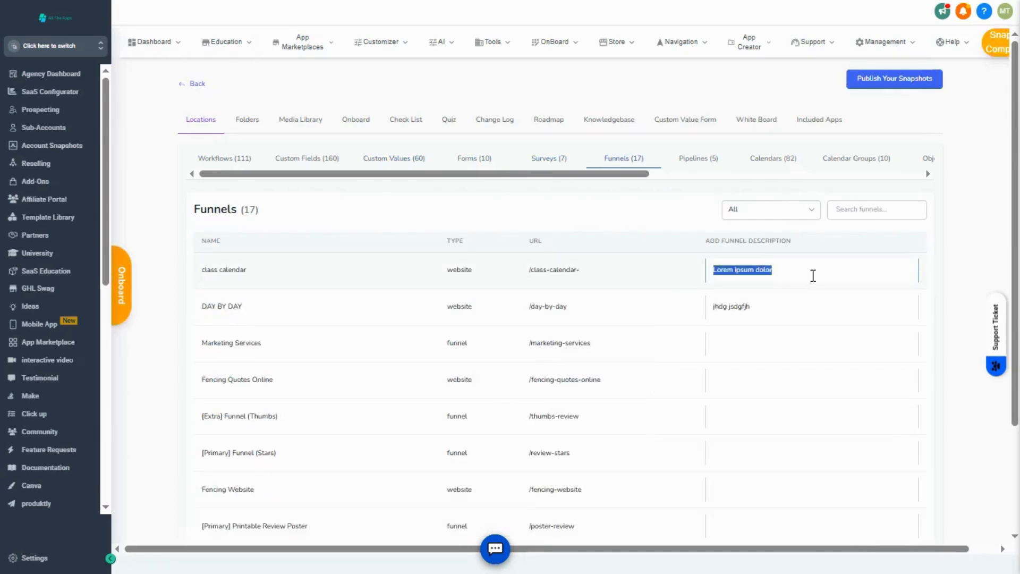
key(BackSpace)
click(772, 313)
key(BackSpace)
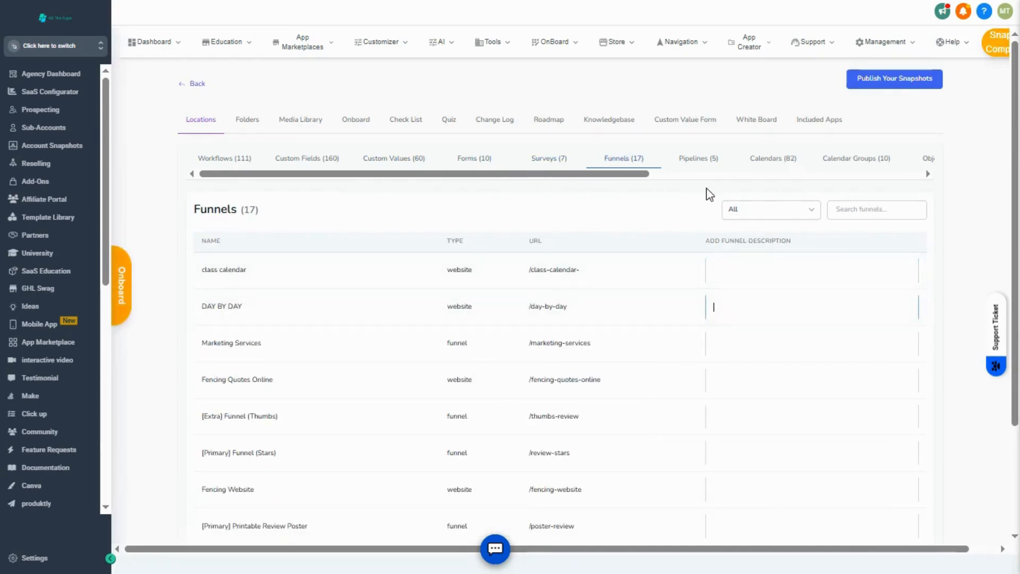
Review the snapshot's pipelines, calendars, calendar groups, objects and tags.
click(696, 159)
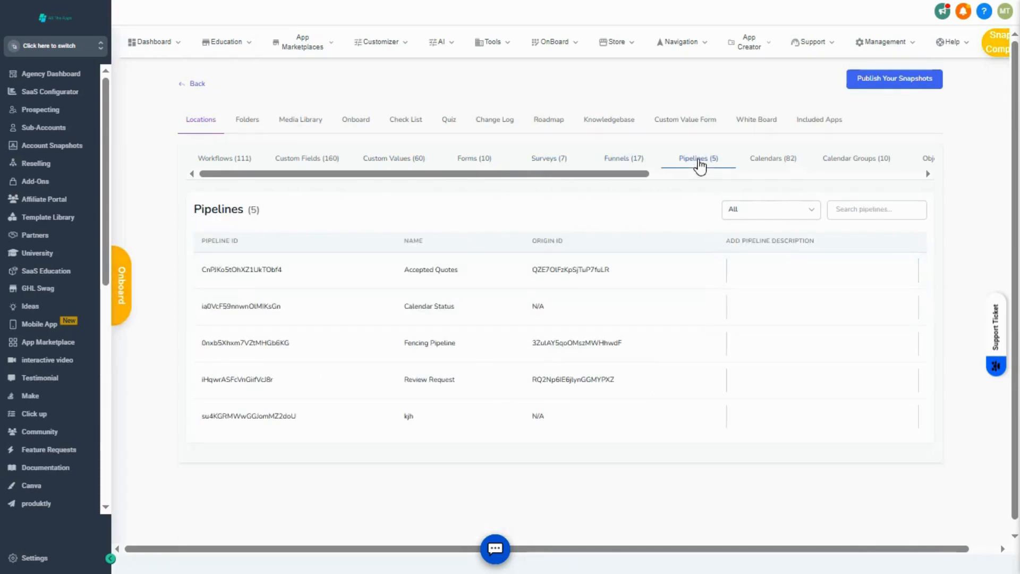
click(773, 160)
click(854, 169)
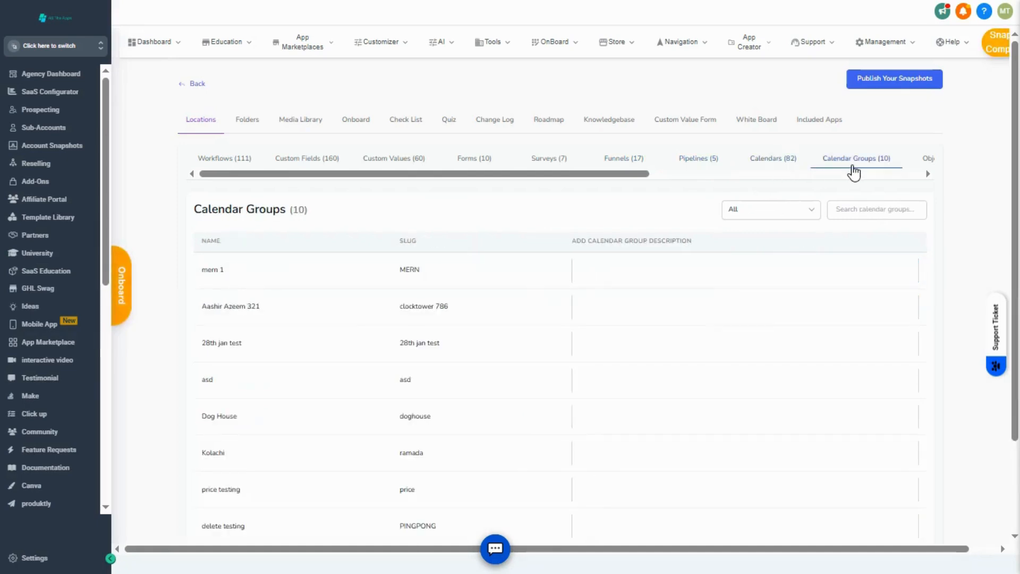
click(927, 159)
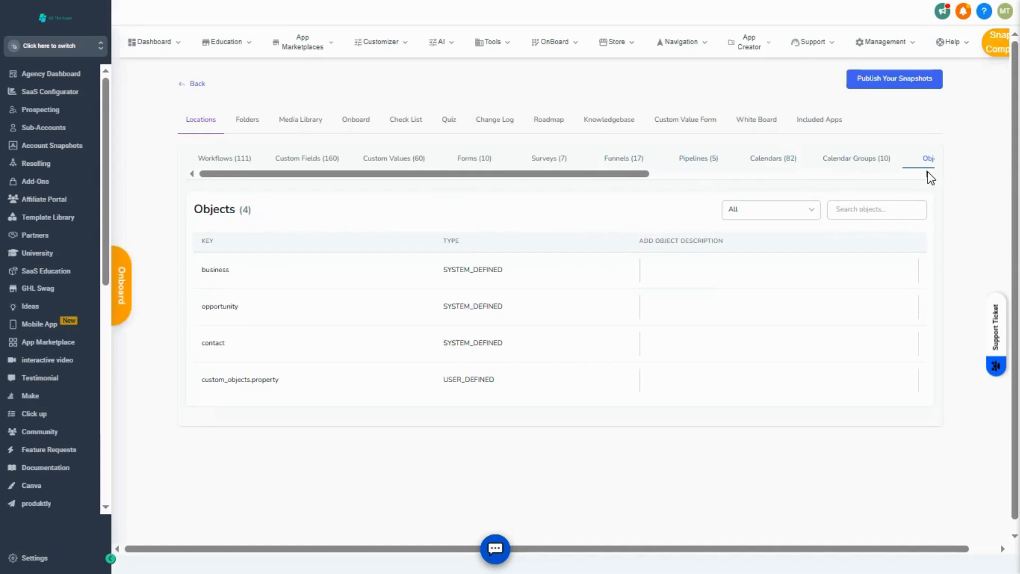
click(928, 174)
click(928, 174)
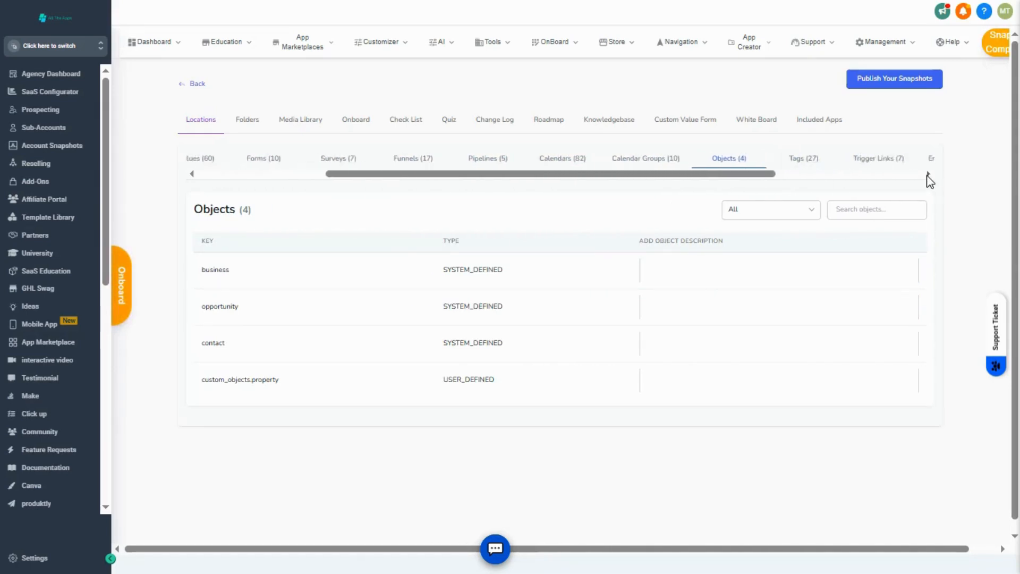
click(927, 174)
click(558, 160)
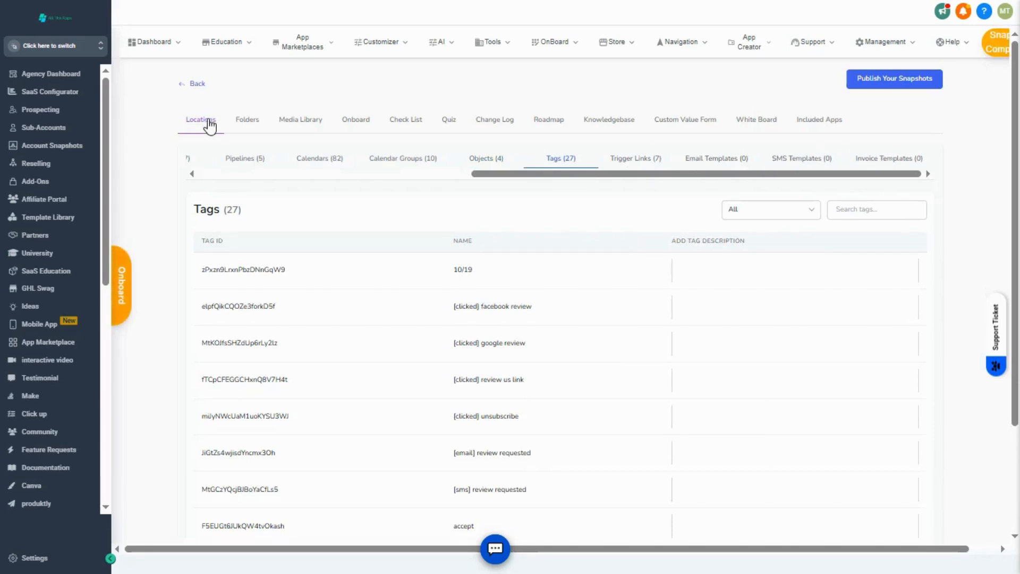
Create a folder named "Test Folder" in the snapshot's folder management.
click(245, 121)
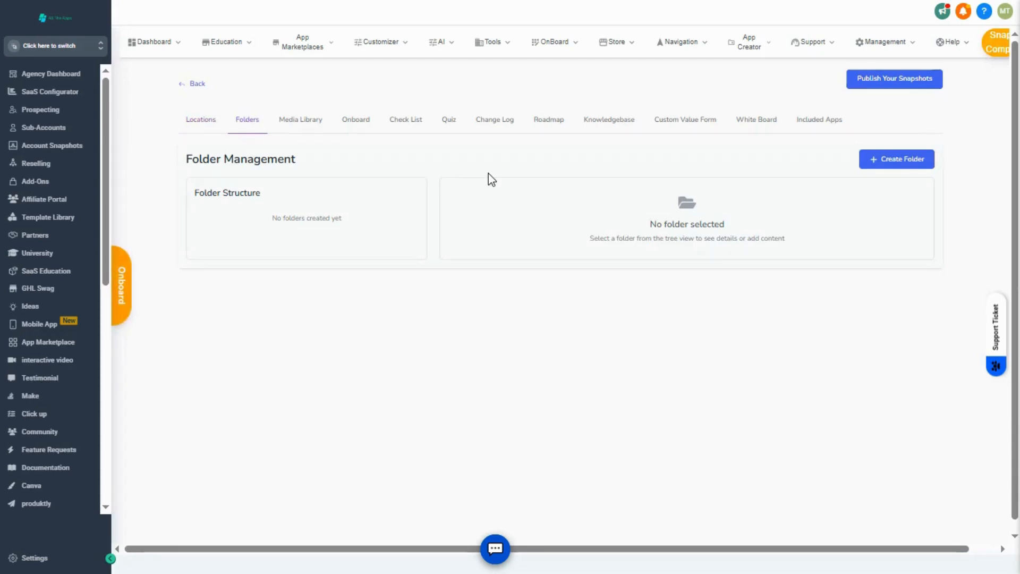
click(894, 160)
click(527, 111)
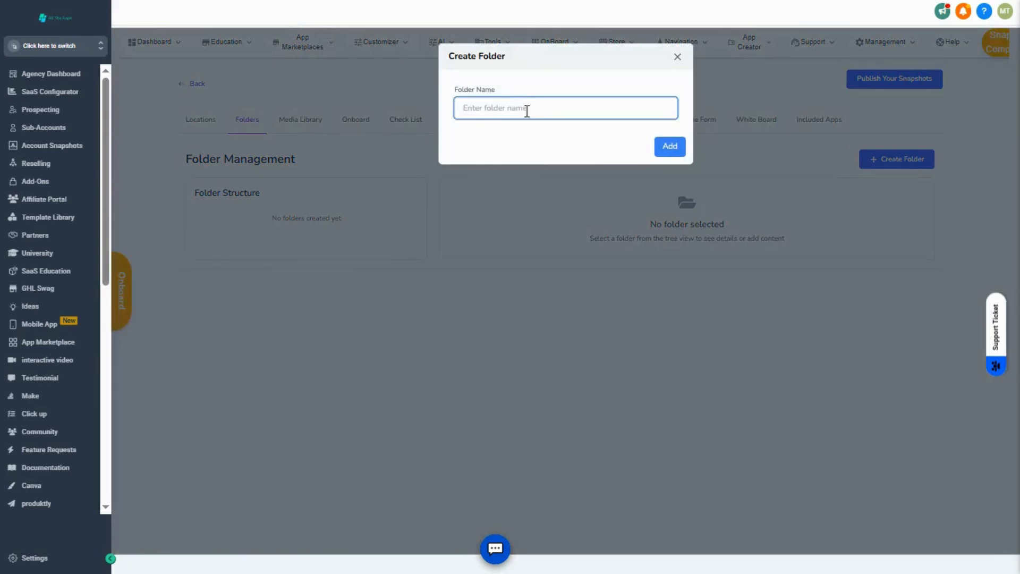
text(Test Folder)
click(668, 147)
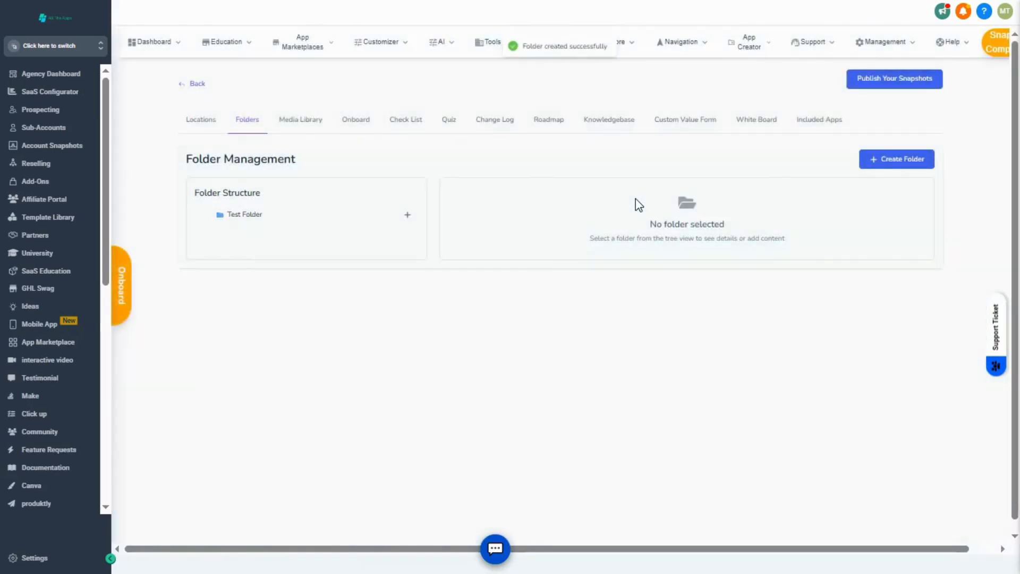
Add the custom fields and custom values content types to Test Folder.
click(305, 217)
click(489, 232)
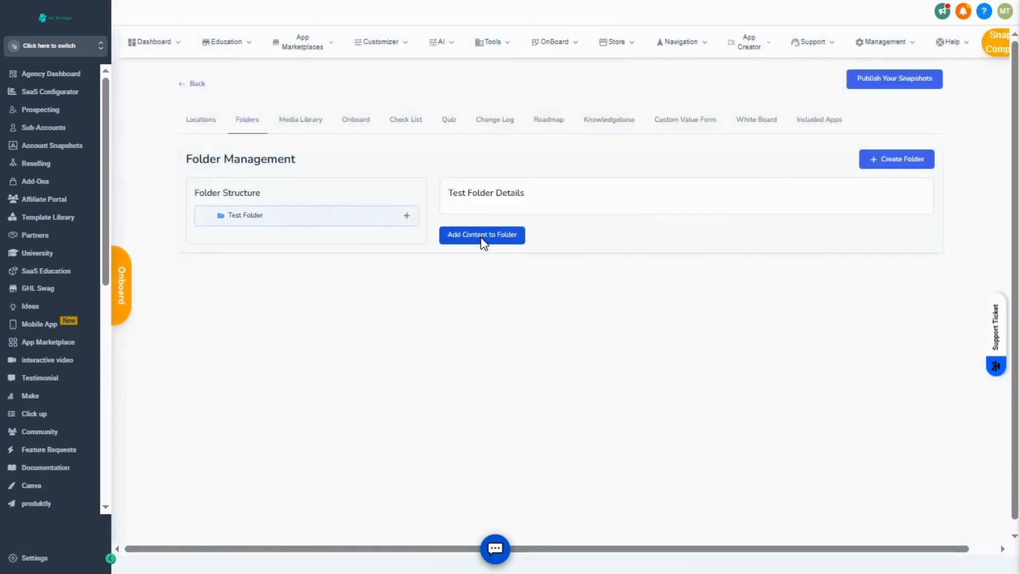
click(498, 118)
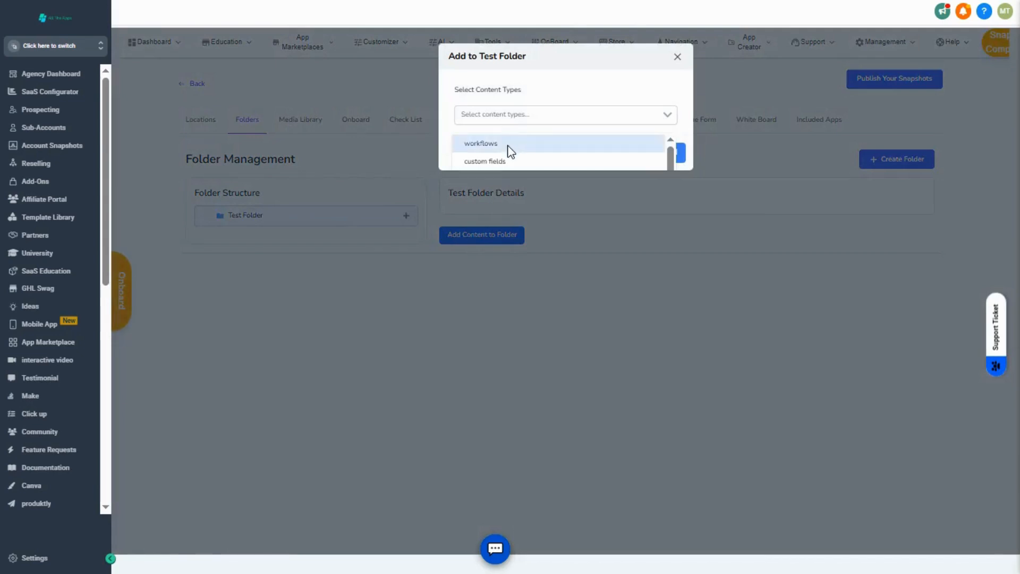
click(527, 161)
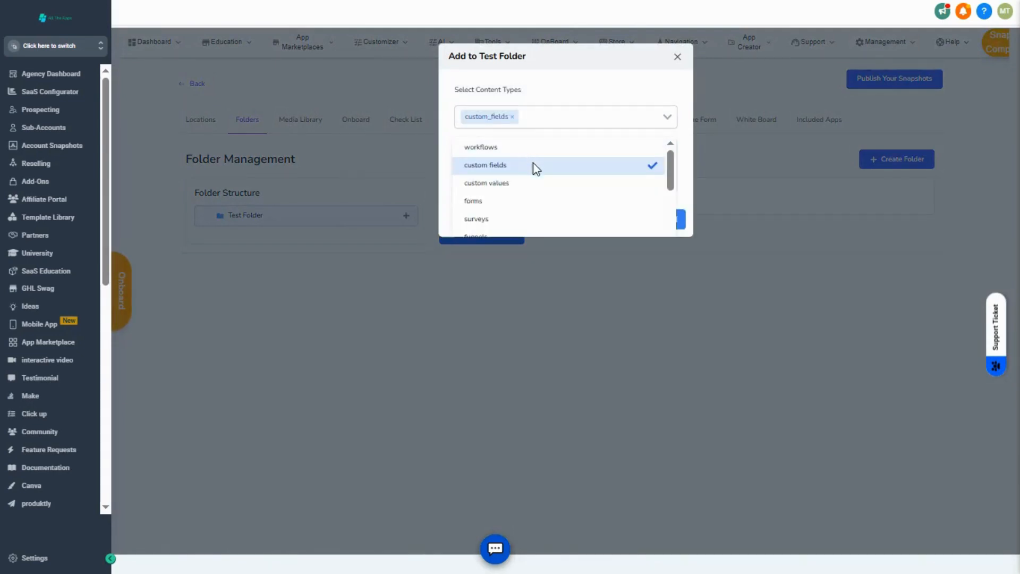
click(540, 186)
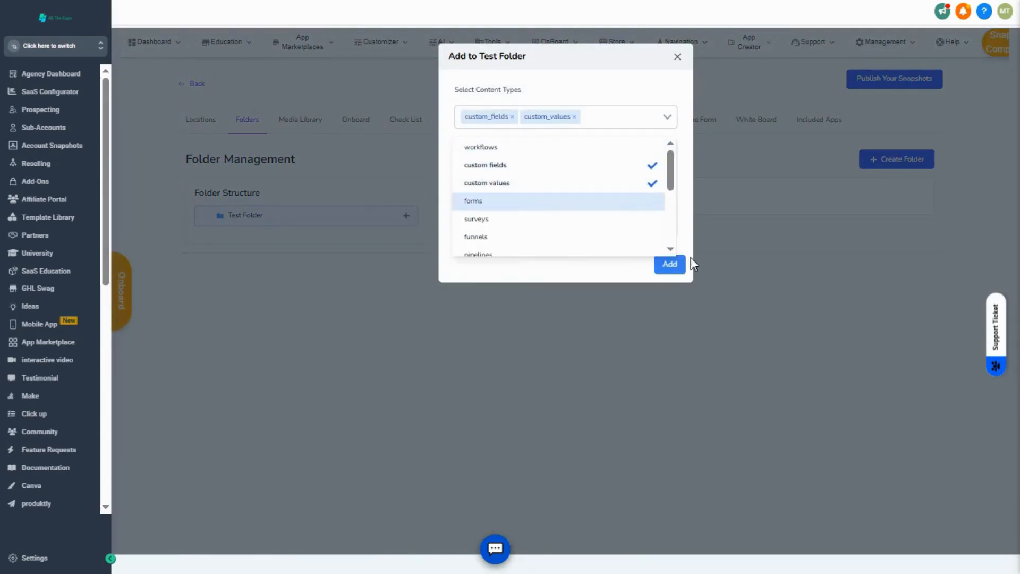
click(673, 266)
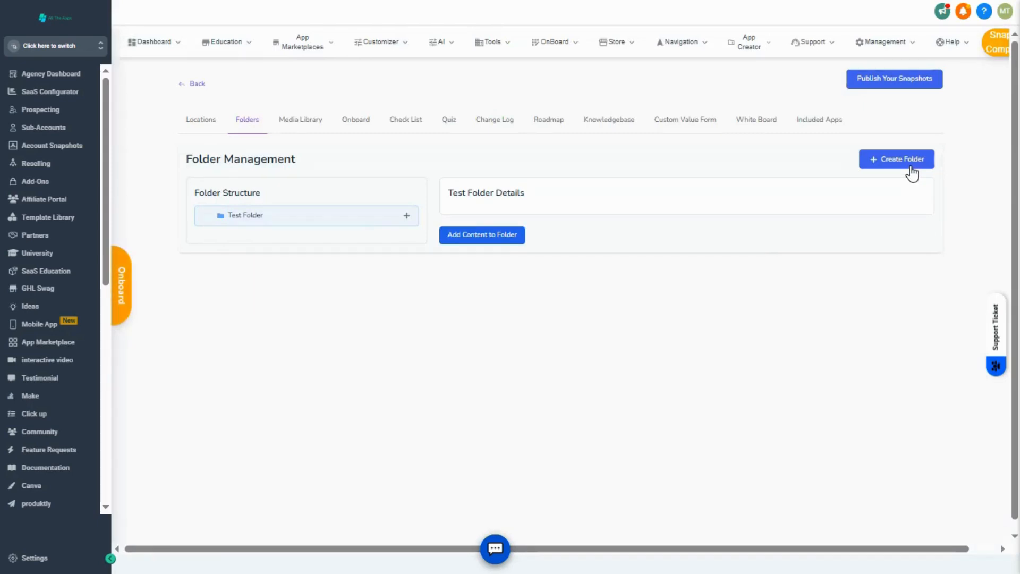
Create an agency media library category named "Library" for the snapshot.
click(326, 121)
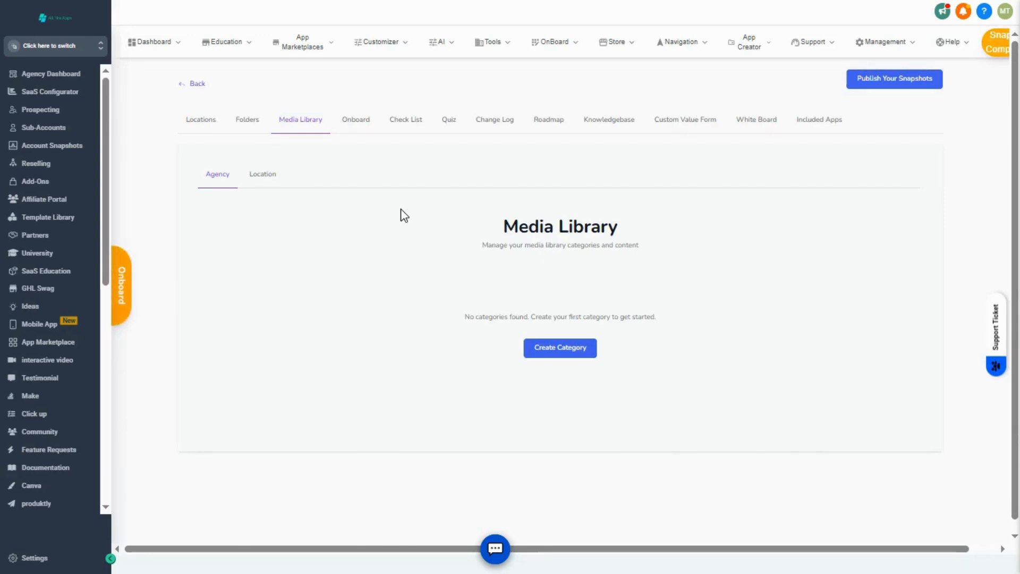
click(547, 355)
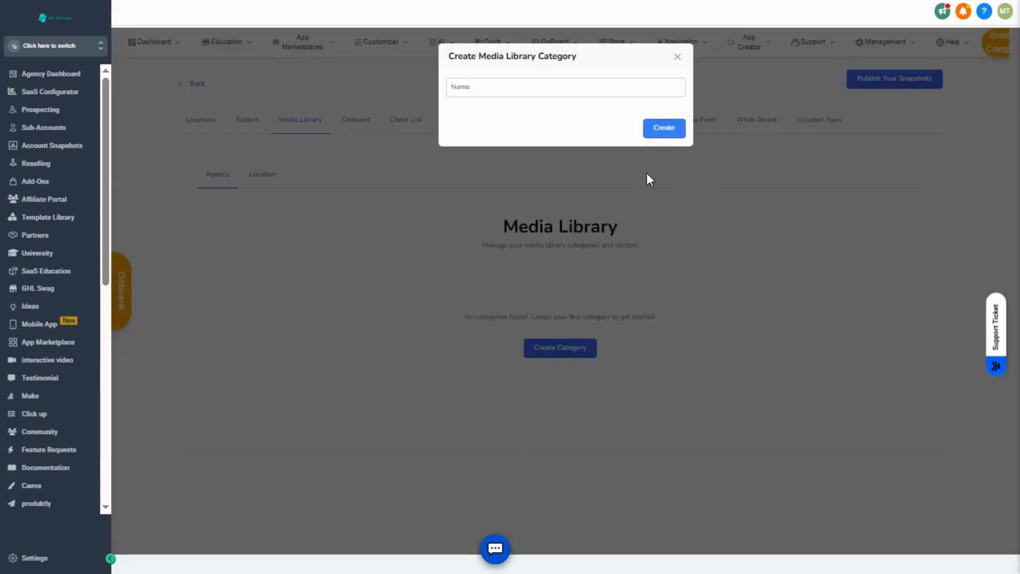
click(657, 134)
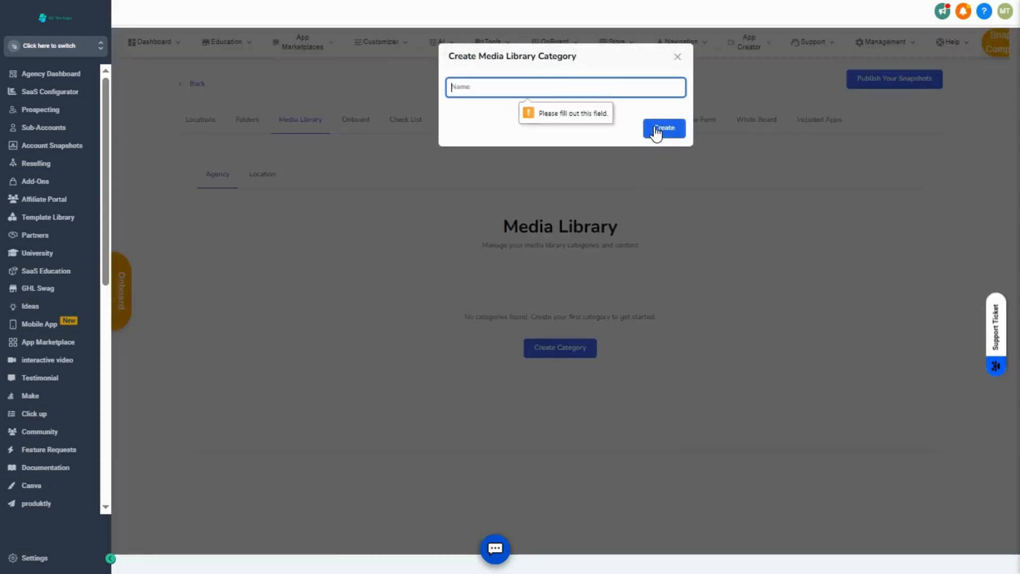
text(Libra)
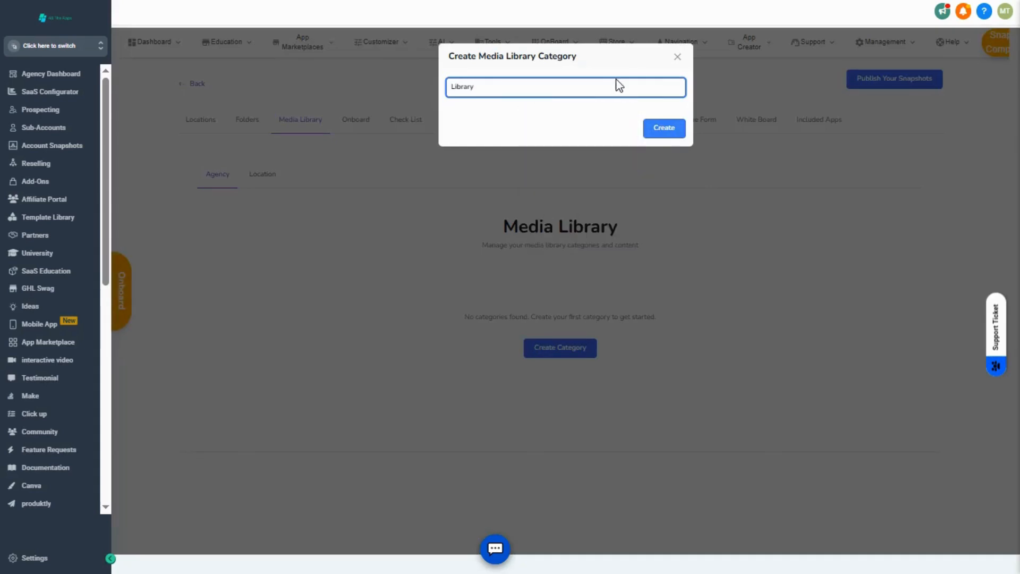
text(ry)
click(670, 134)
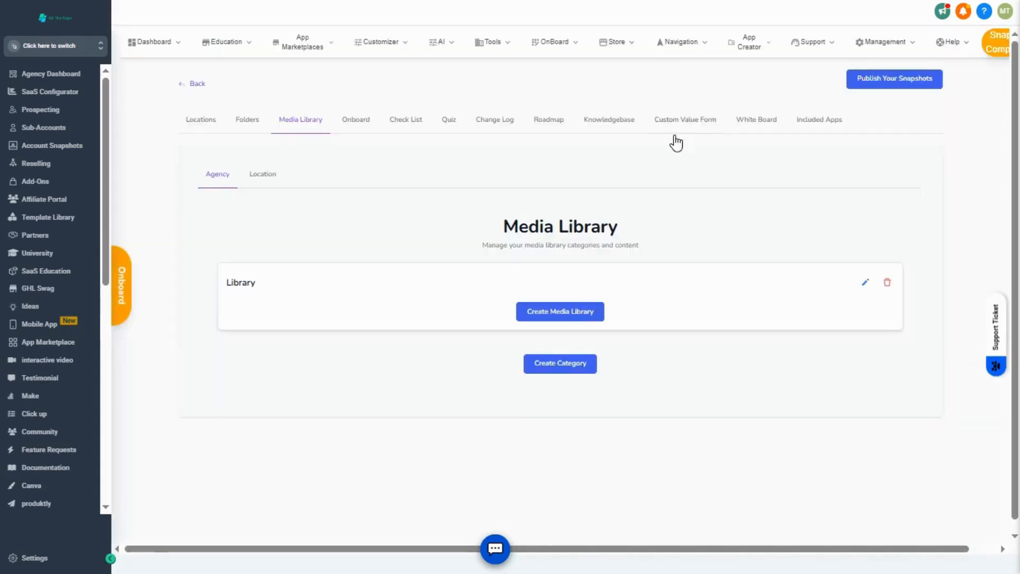
Review the edit form of the Library media category, the location media library and the form for creating an onboarding category.
click(865, 283)
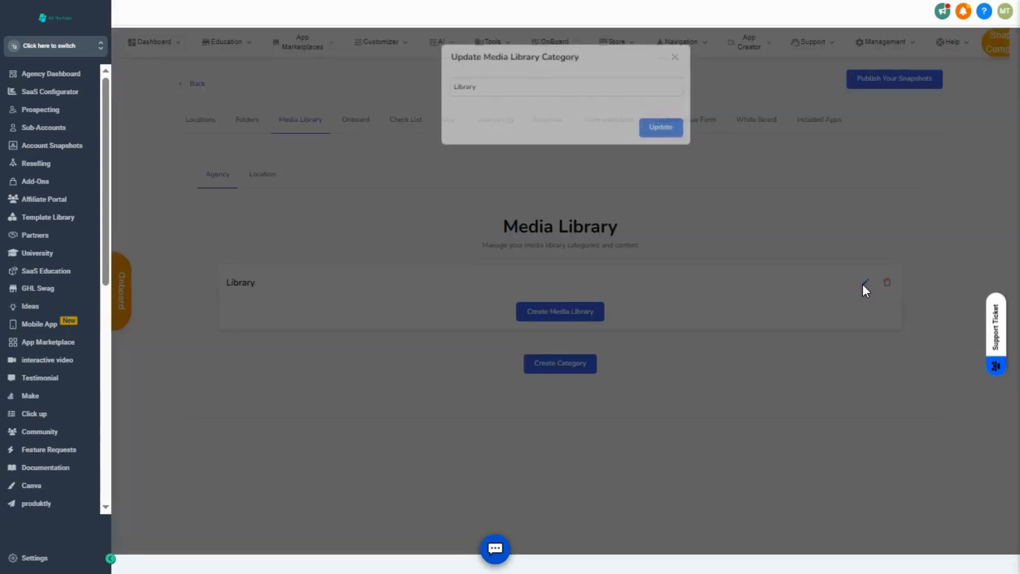
click(657, 131)
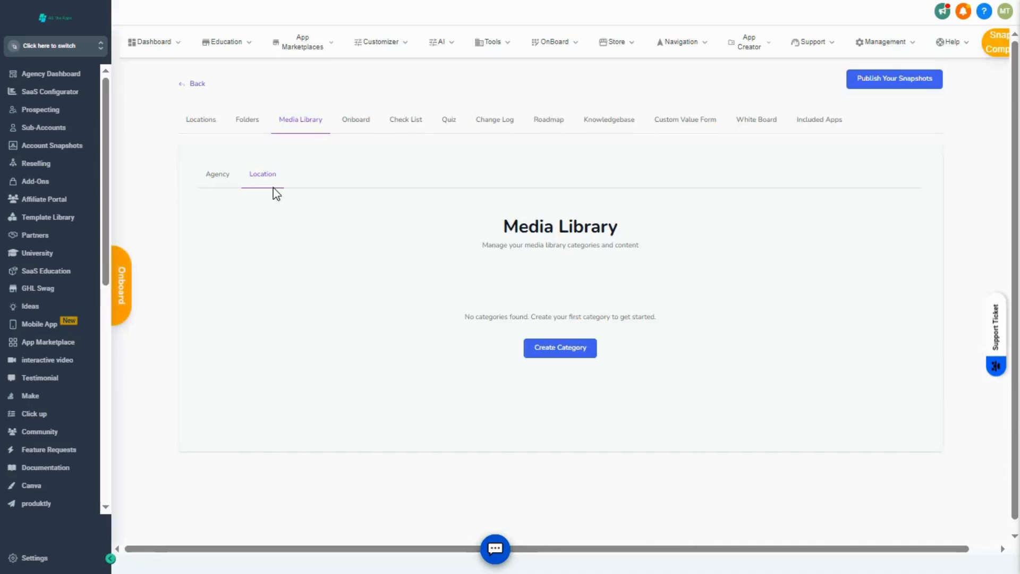
click(354, 127)
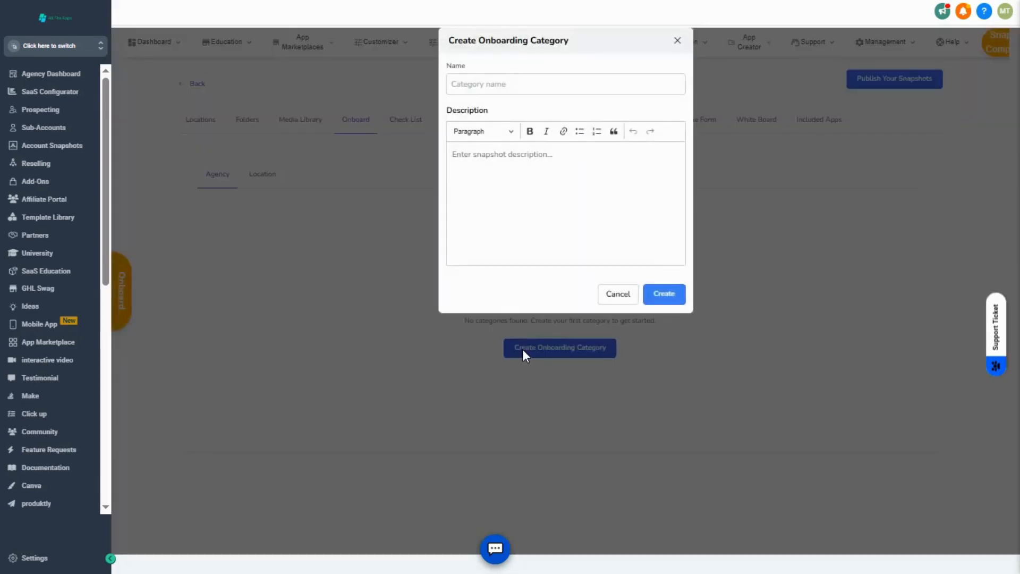
click(678, 41)
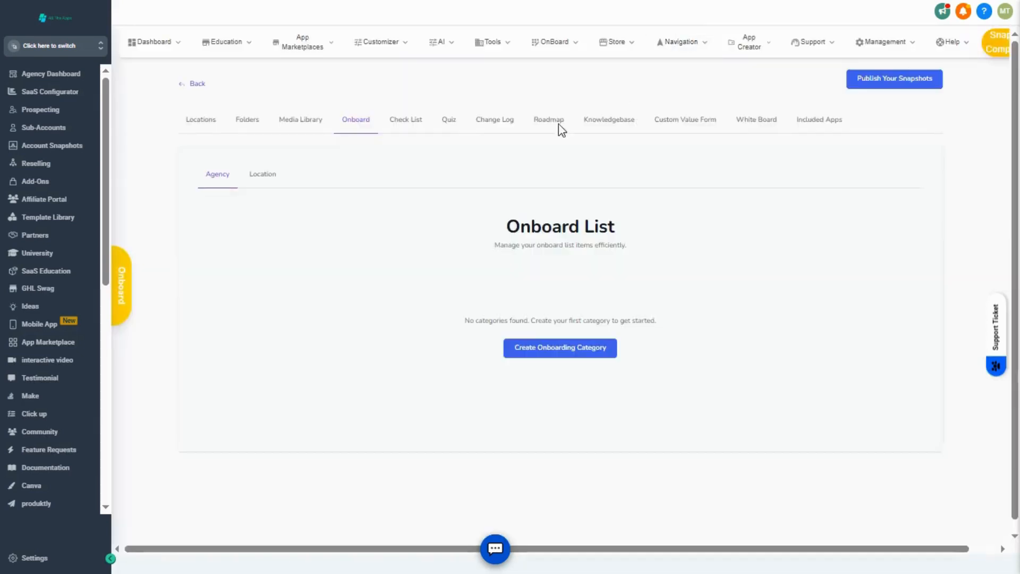
Review the snapshot's checklist, quiz, change log and roadmap sections.
click(407, 126)
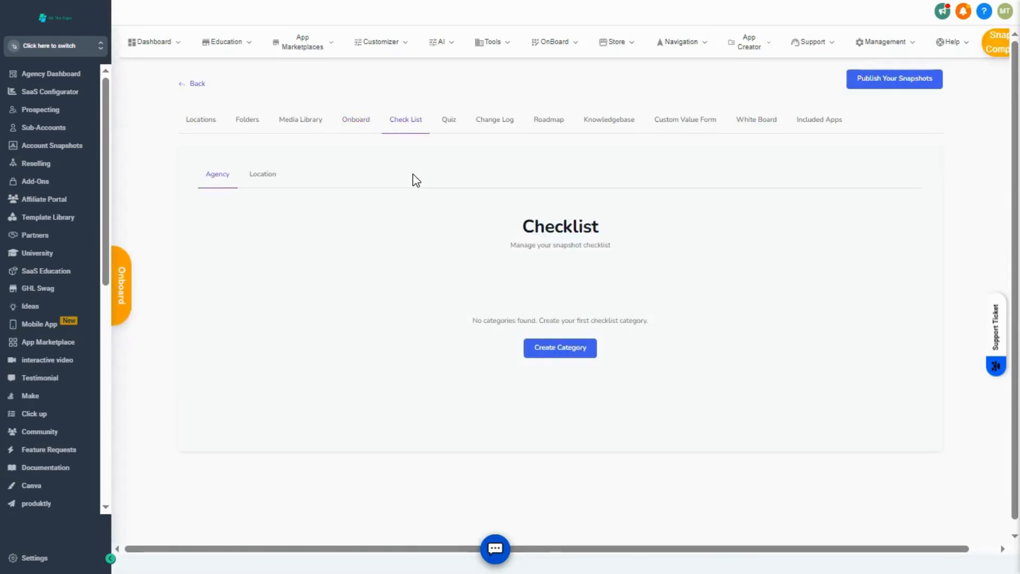
click(449, 122)
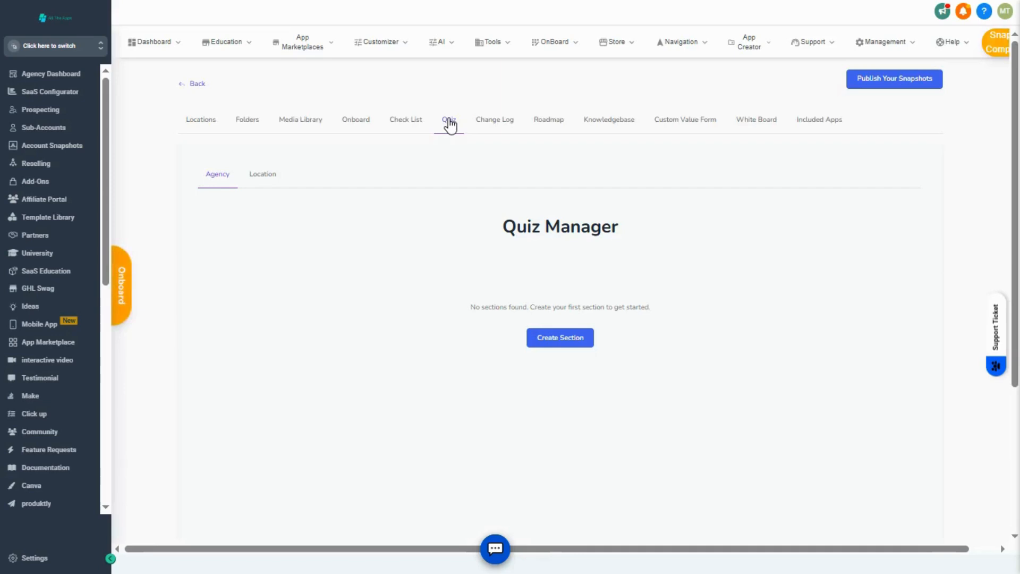
click(493, 131)
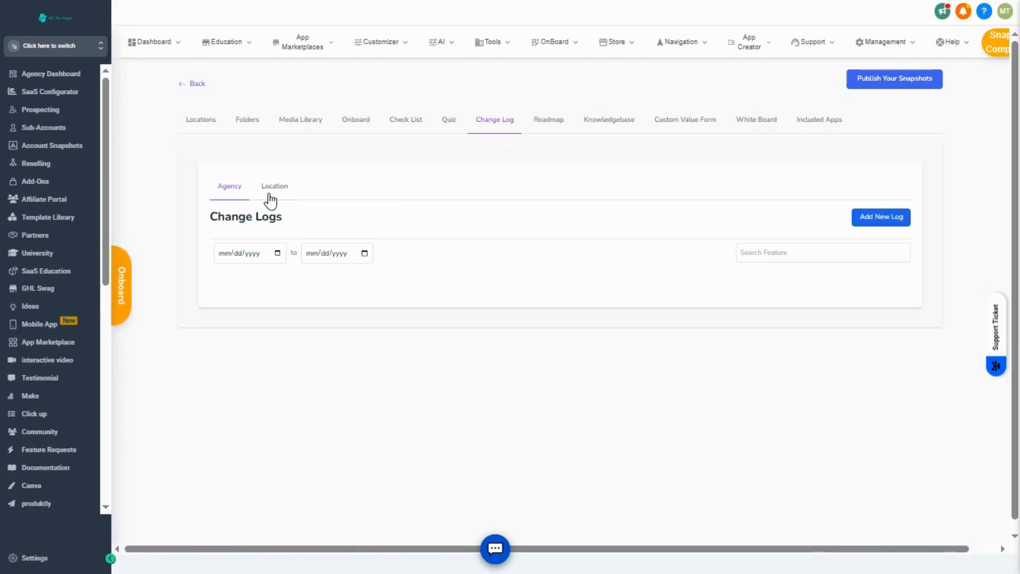
click(564, 127)
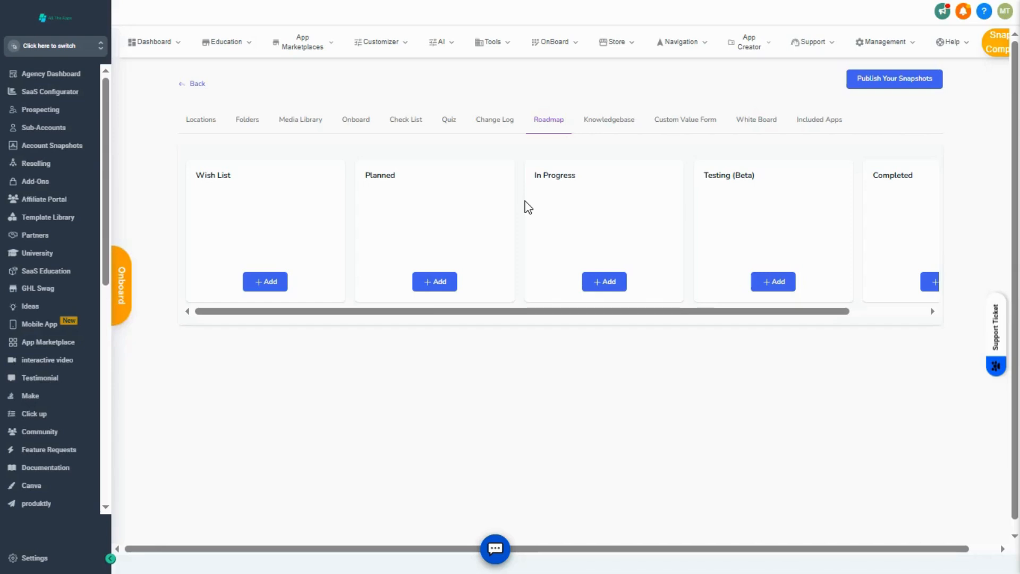
Start a new knowledge base document, creating the category "Test" and trying the sub-category name "test".
click(625, 122)
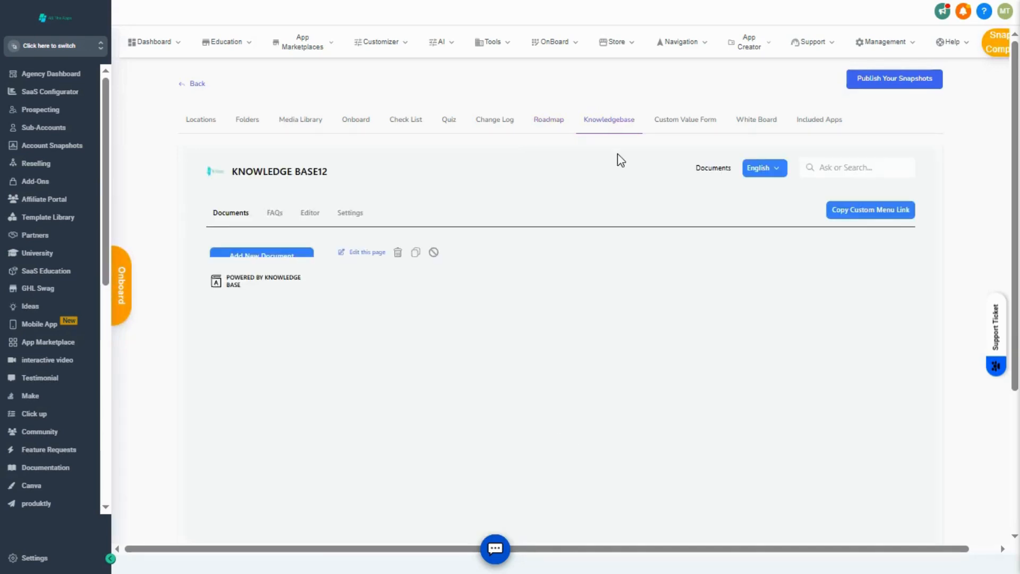
click(272, 218)
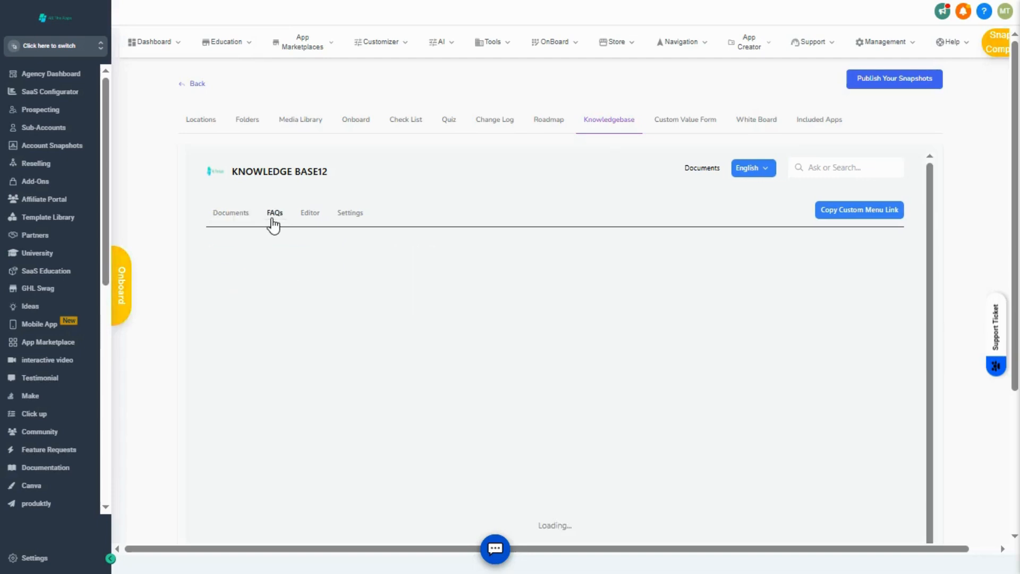
click(309, 219)
click(267, 287)
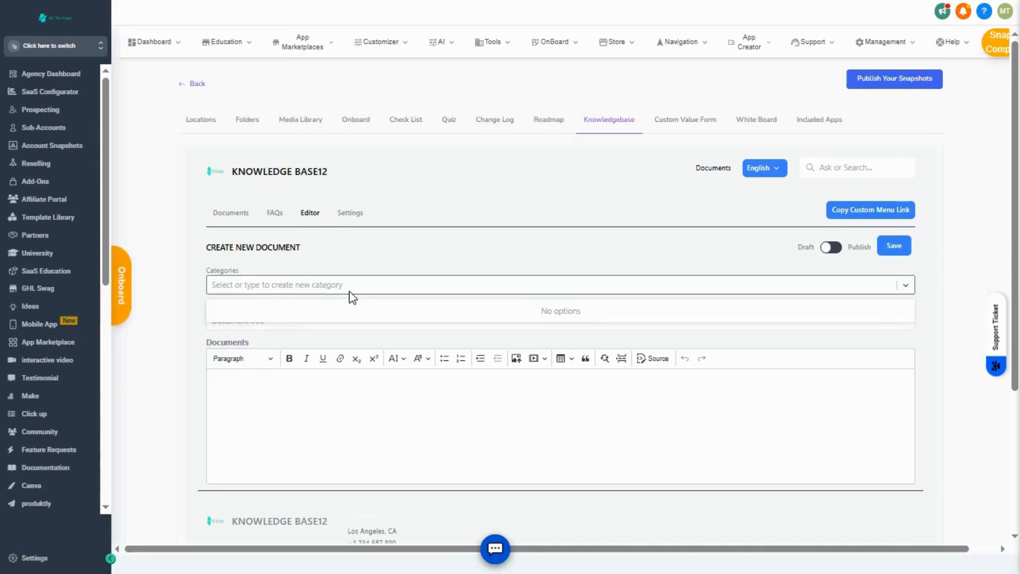
text(Test)
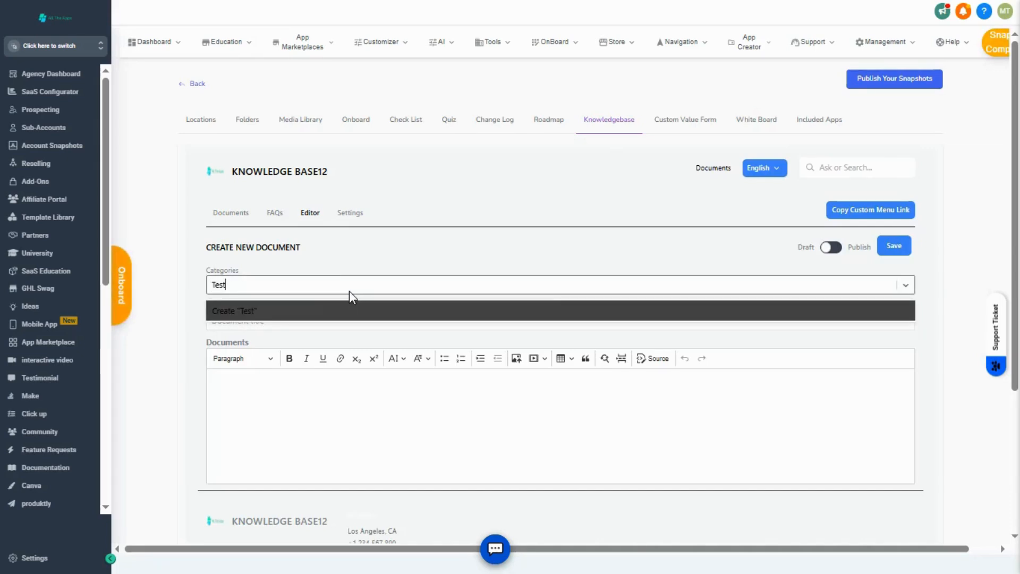
click(326, 308)
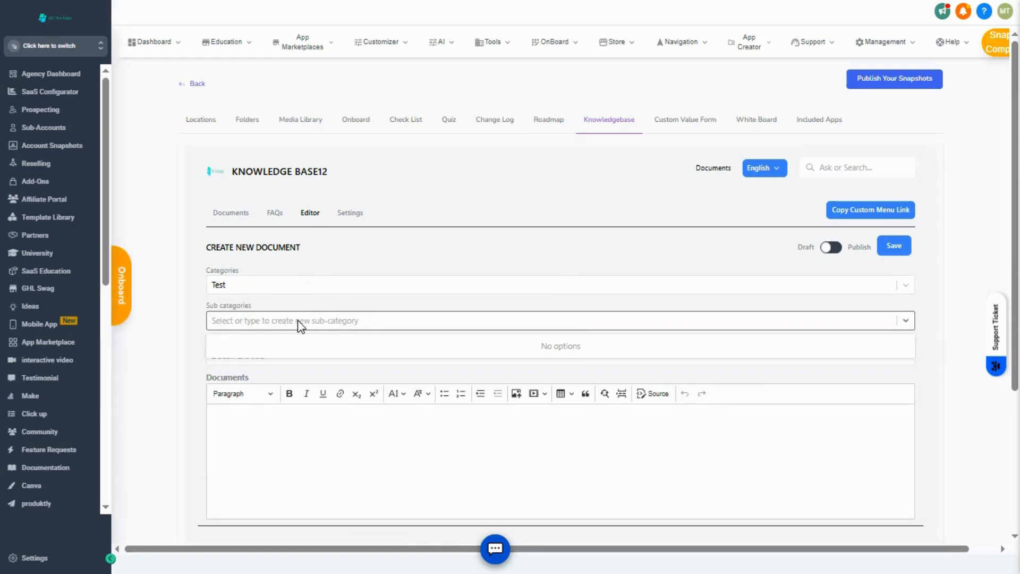
text(test)
click(320, 413)
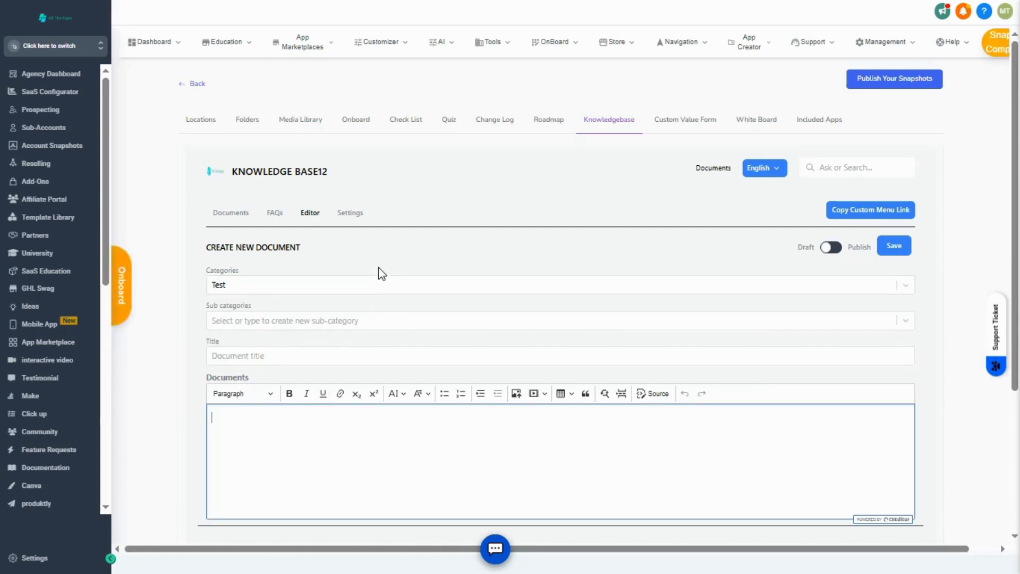
Review the knowledge base settings for general info, branding, footer URLs and domain configuration.
click(350, 213)
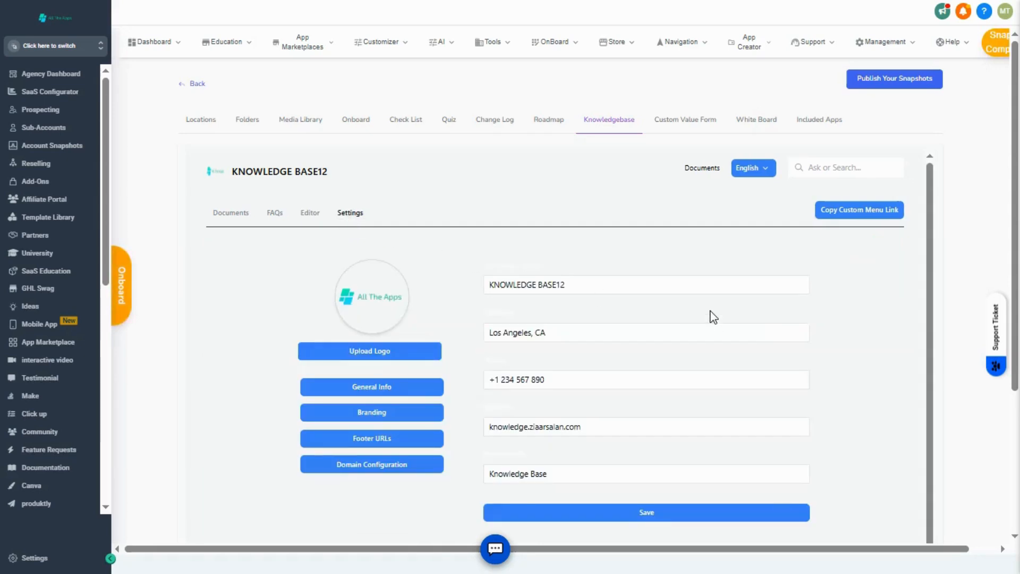
scroll(714, 317, down, 3)
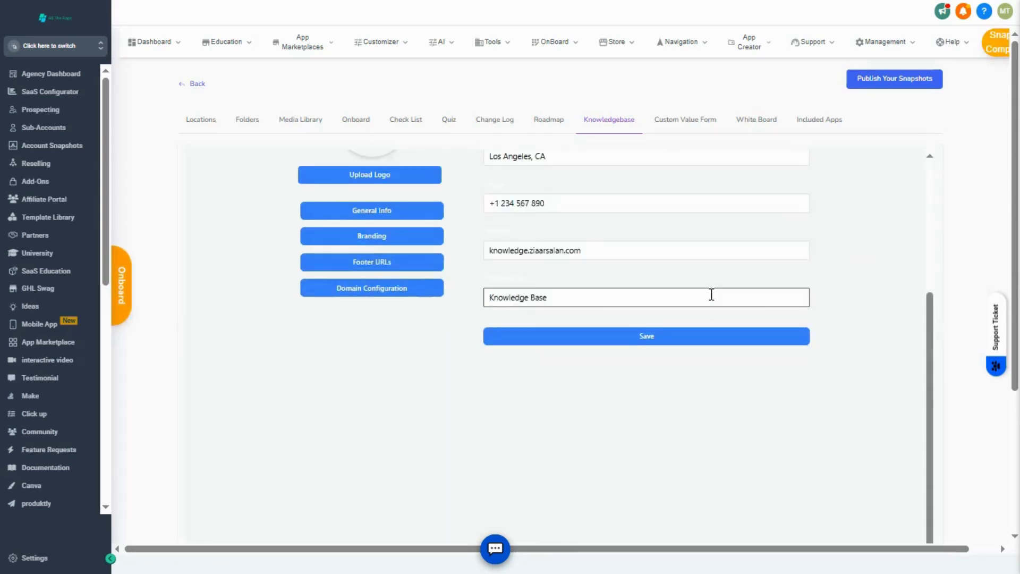
scroll(710, 294, up, 3)
double_click(570, 285)
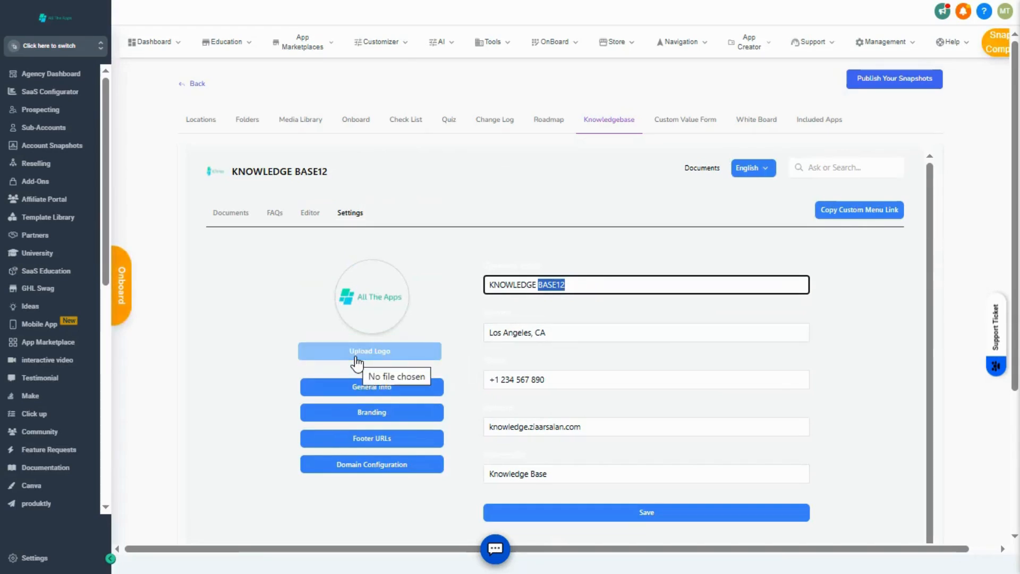
click(393, 396)
scroll(422, 314, down, 3)
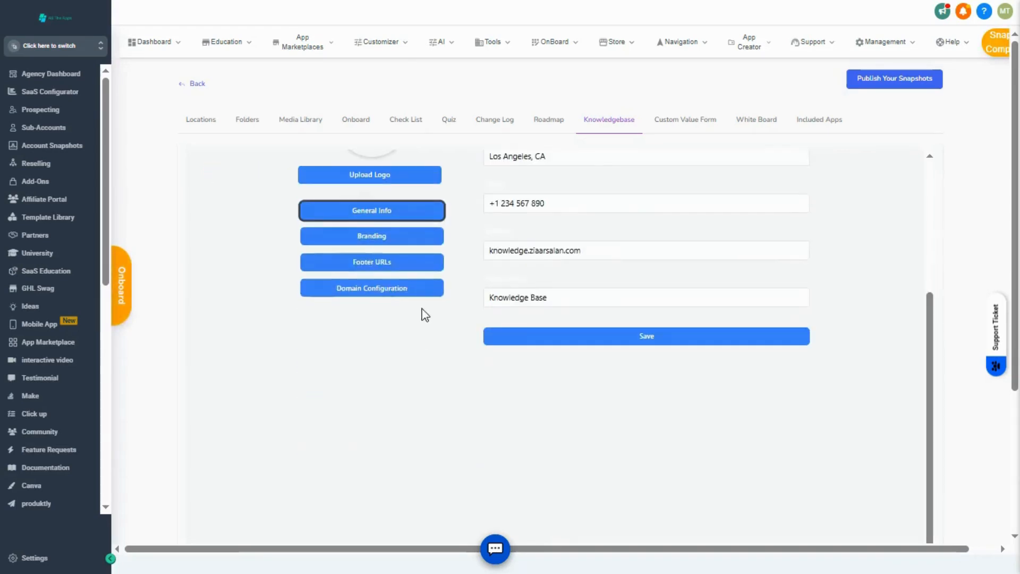
click(406, 237)
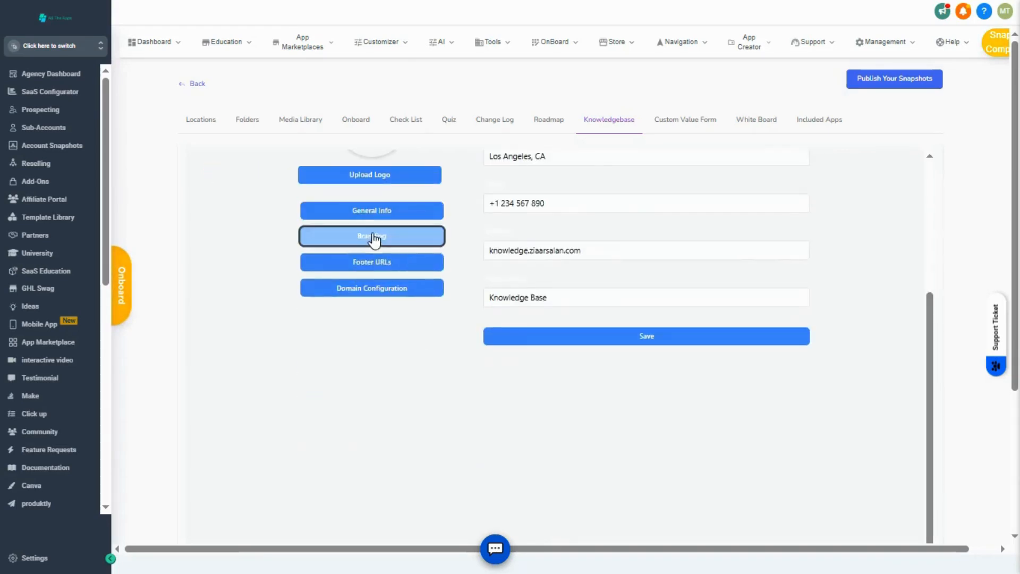
click(399, 263)
click(399, 290)
scroll(452, 301, up, 3)
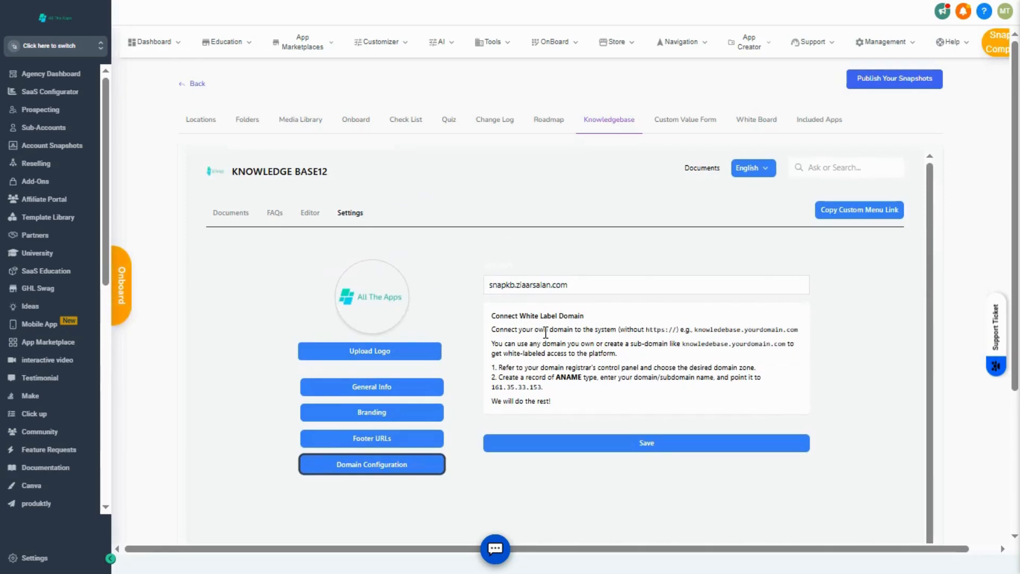
Examine the custom value form's Personal Information step and the properties of its Full Name and Email Address fields.
click(685, 120)
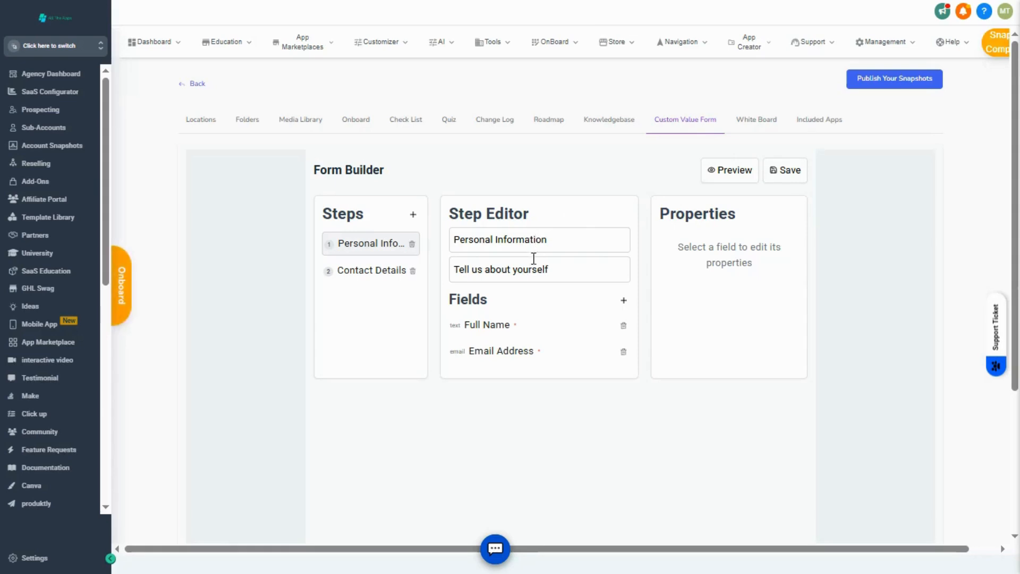
double_click(489, 240)
double_click(495, 269)
click(504, 324)
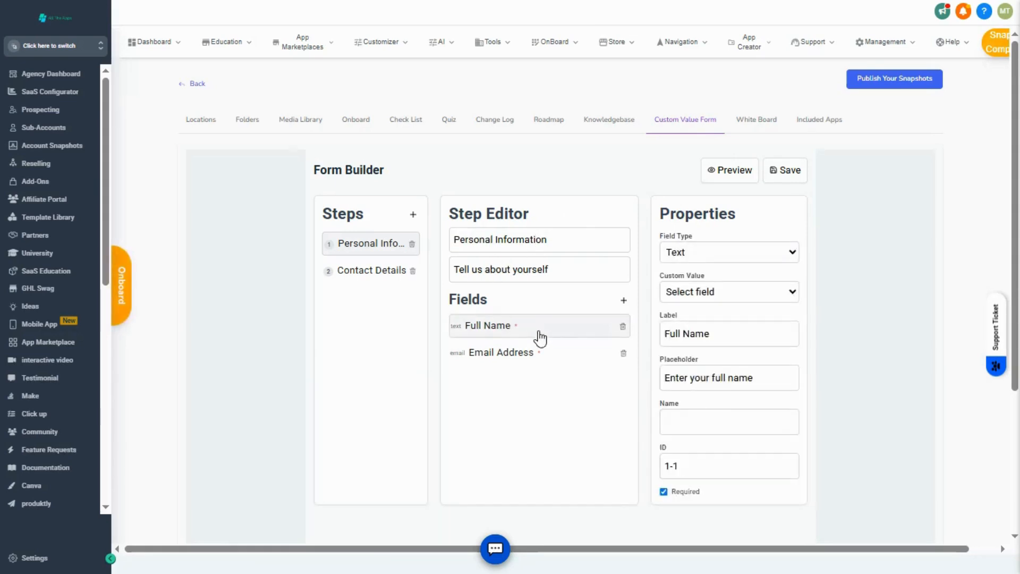
click(508, 355)
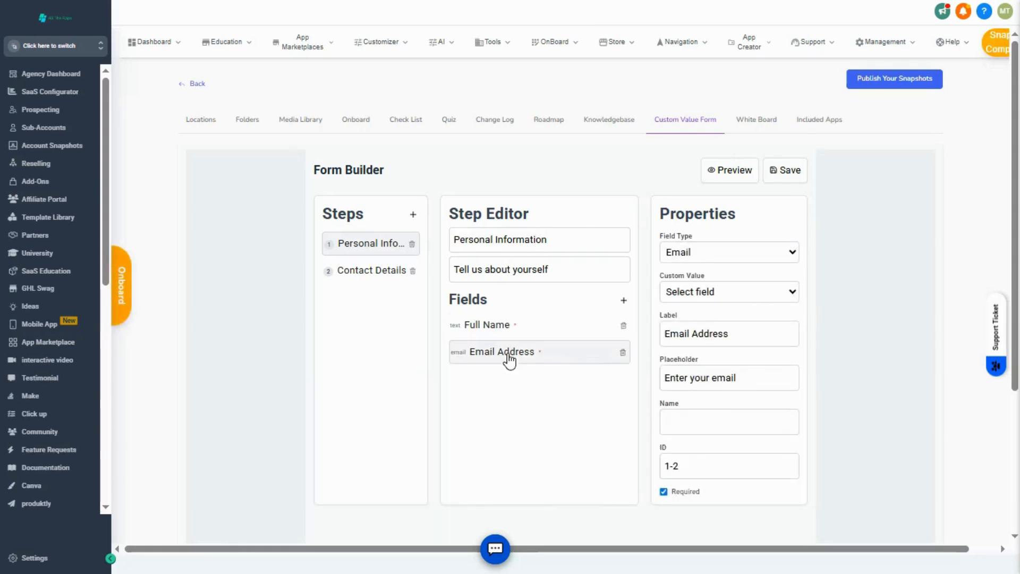
scroll(713, 281, down, 4)
scroll(715, 265, up, 4)
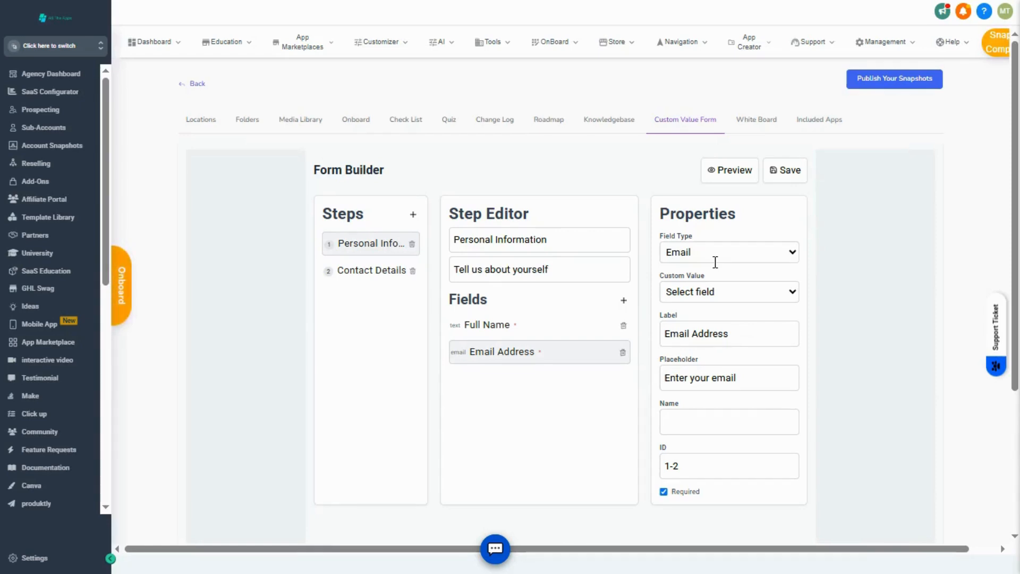
Add an Action node to the snapshot's white board and move it slightly higher on the canvas.
click(745, 128)
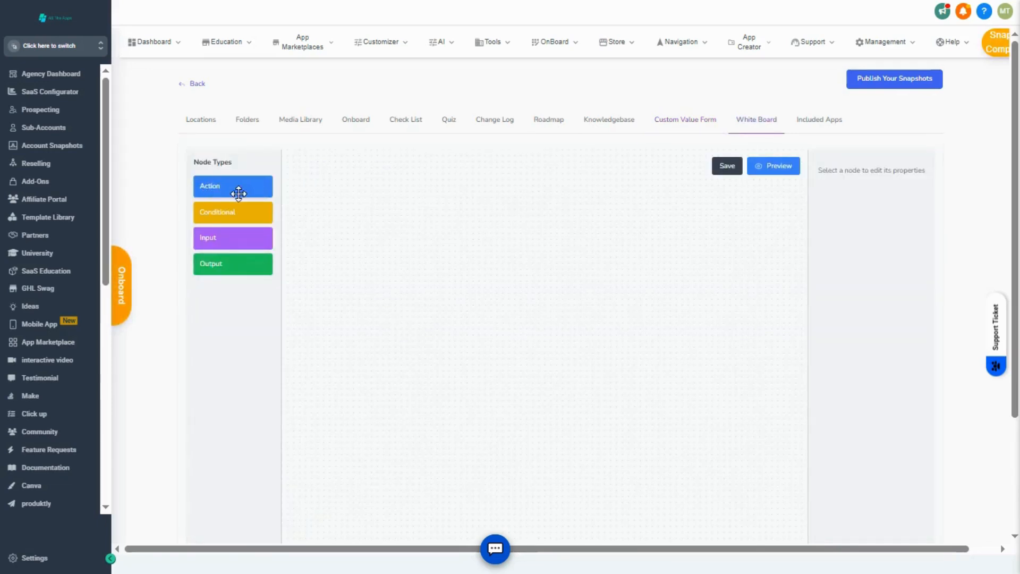
drag(498, 229, 597, 120)
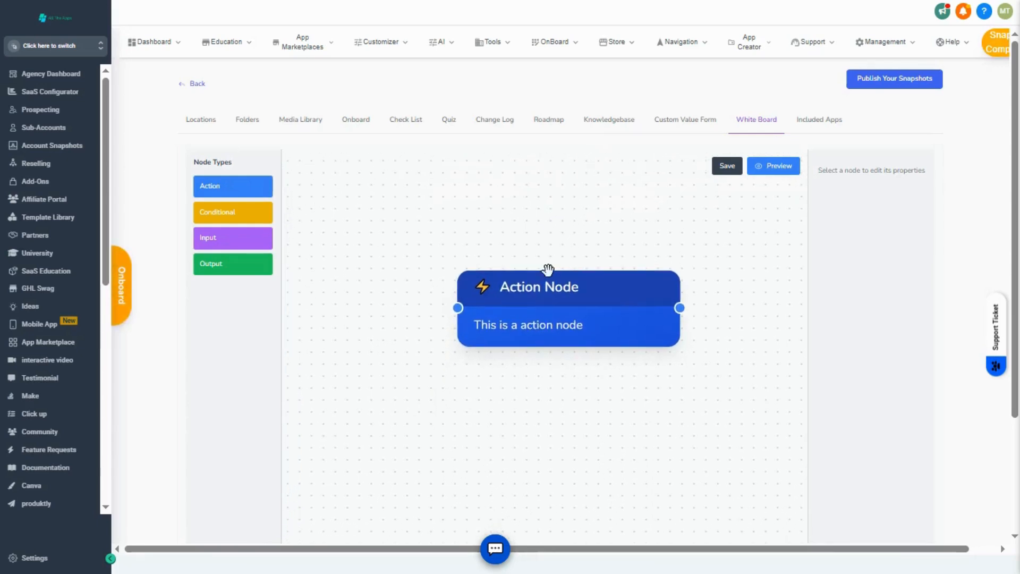
drag(546, 261, 547, 227)
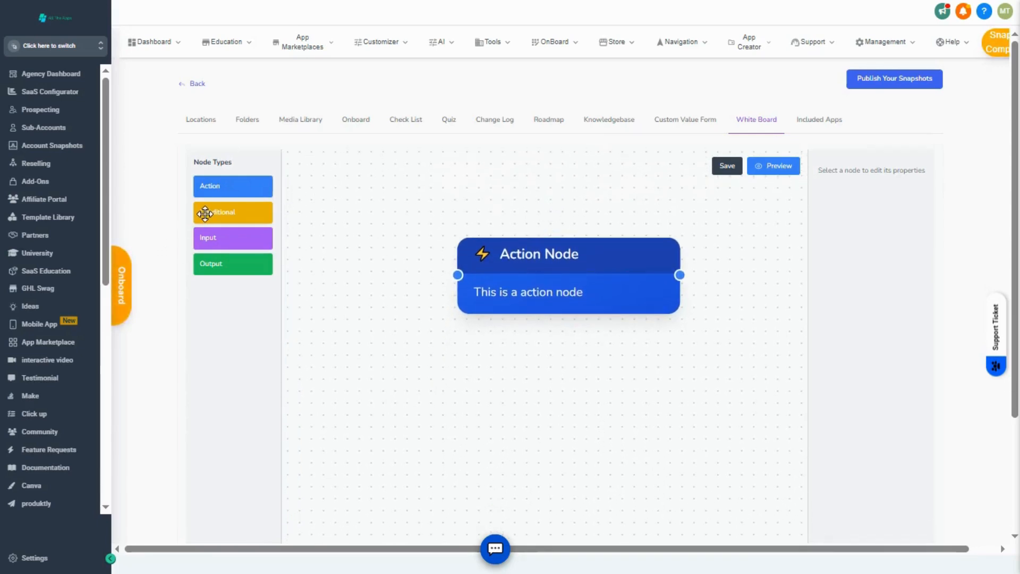
Add a Conditional node to the lower left of the Action node and connect its green handle to the Action node's left handle.
drag(210, 212, 320, 367)
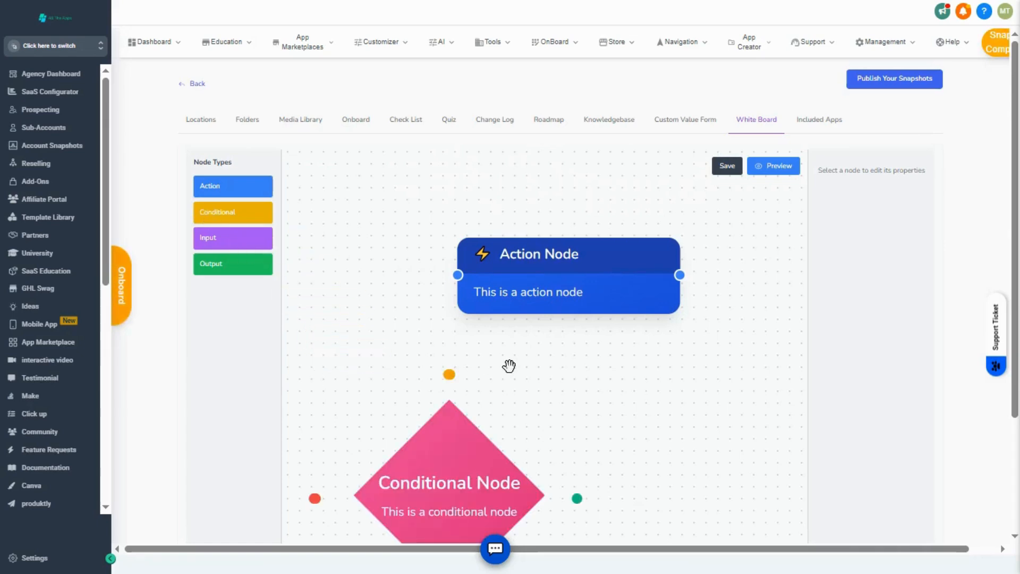
drag(571, 335, 435, 390)
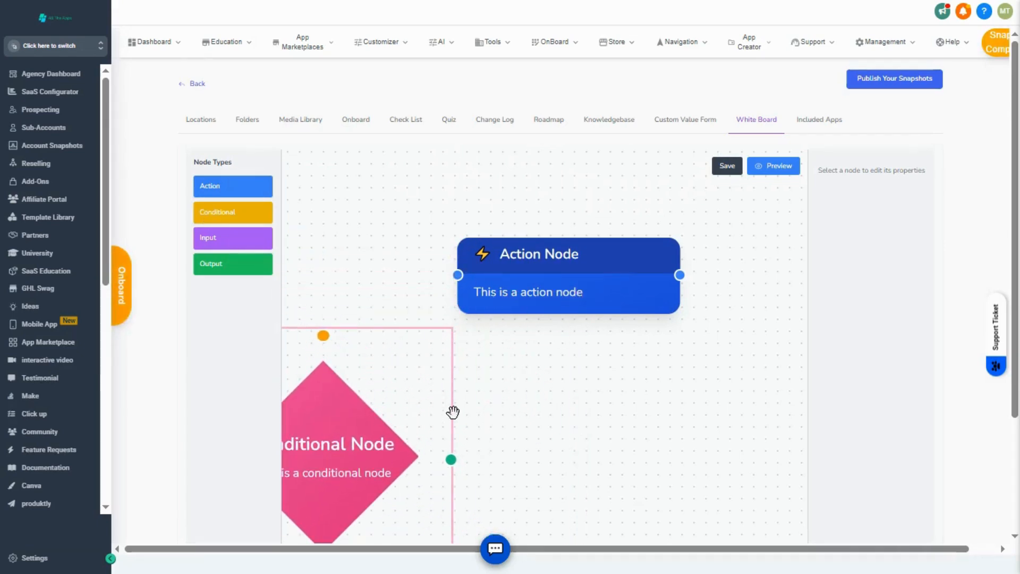
drag(450, 460, 456, 276)
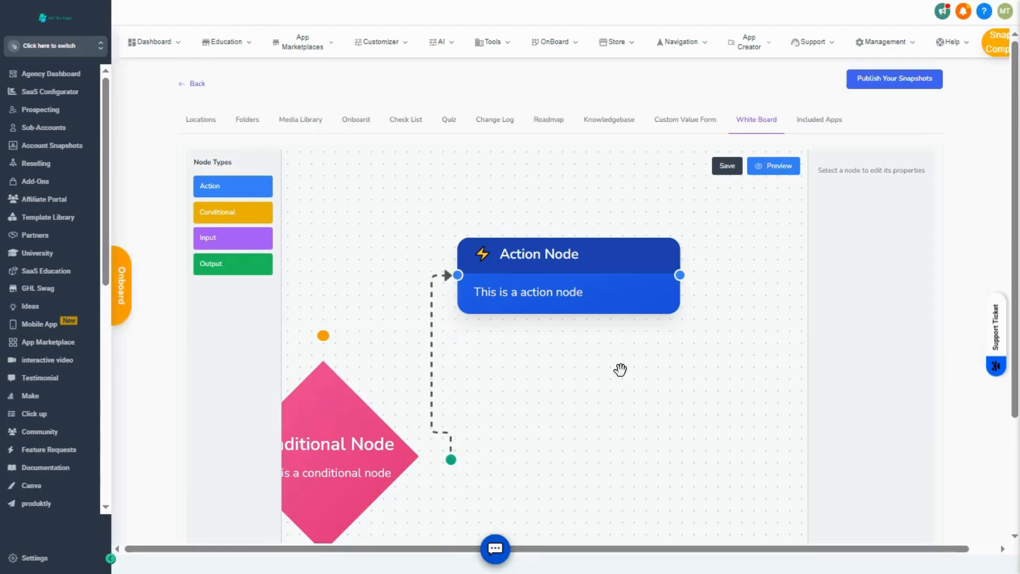
Open the snapshot's list of included apps.
click(819, 120)
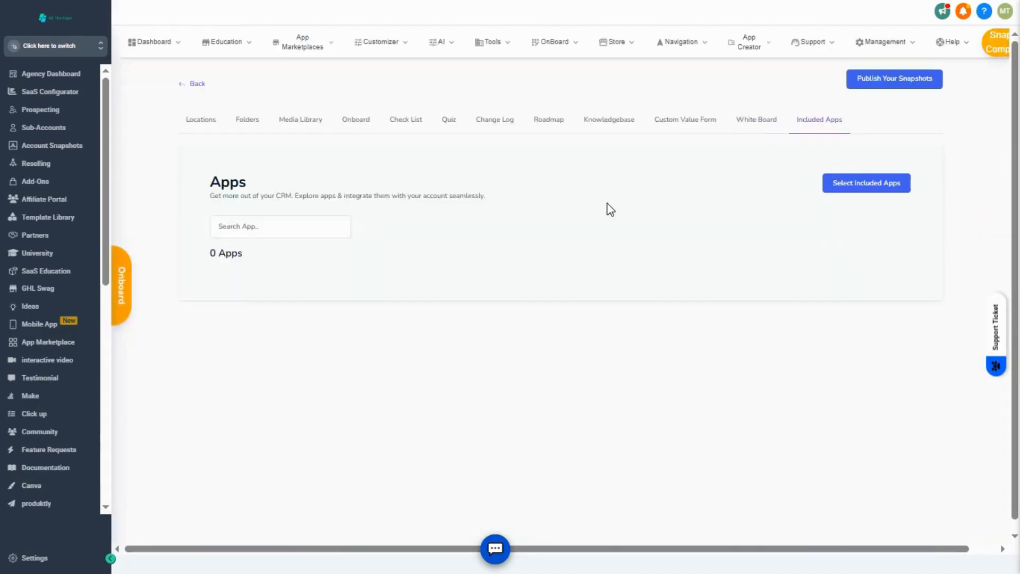